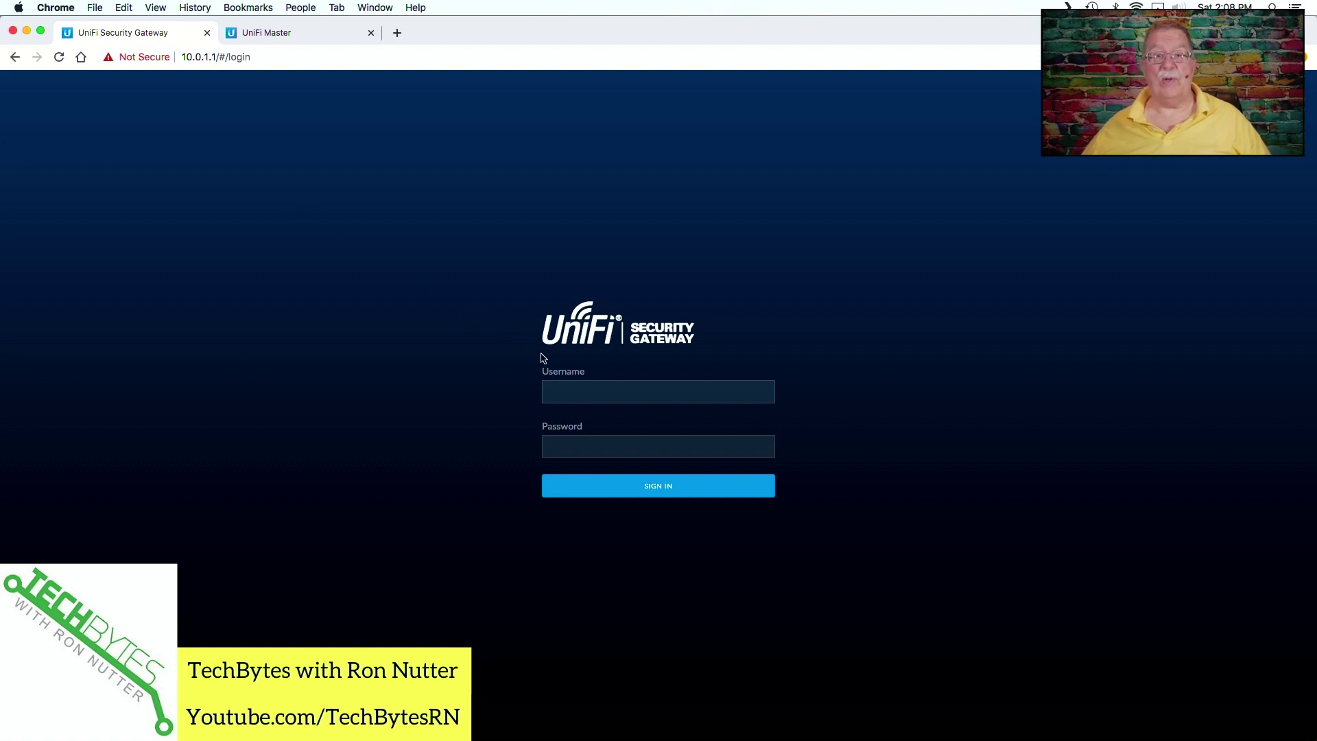
# - Sign in to the Security Gateway web UI with the admin username and password
pyautogui.click(579, 390)
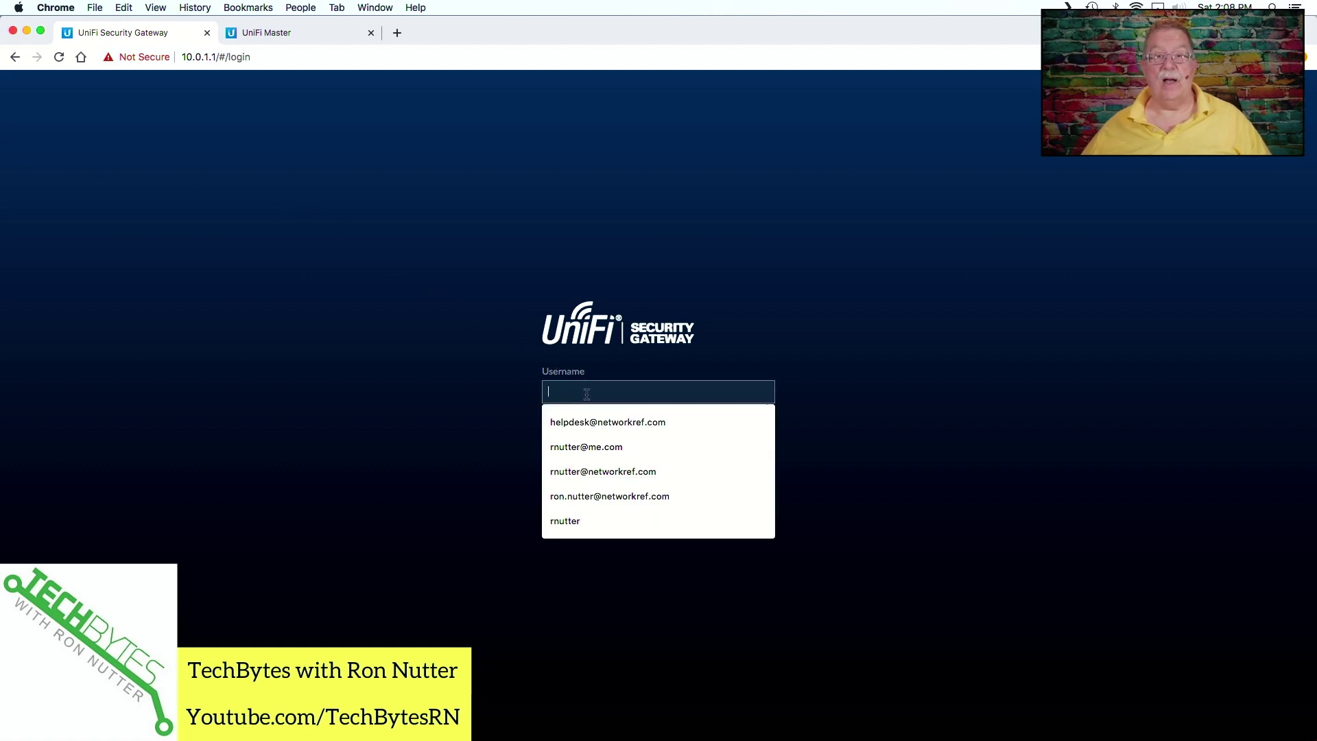
pyautogui.click(504, 389)
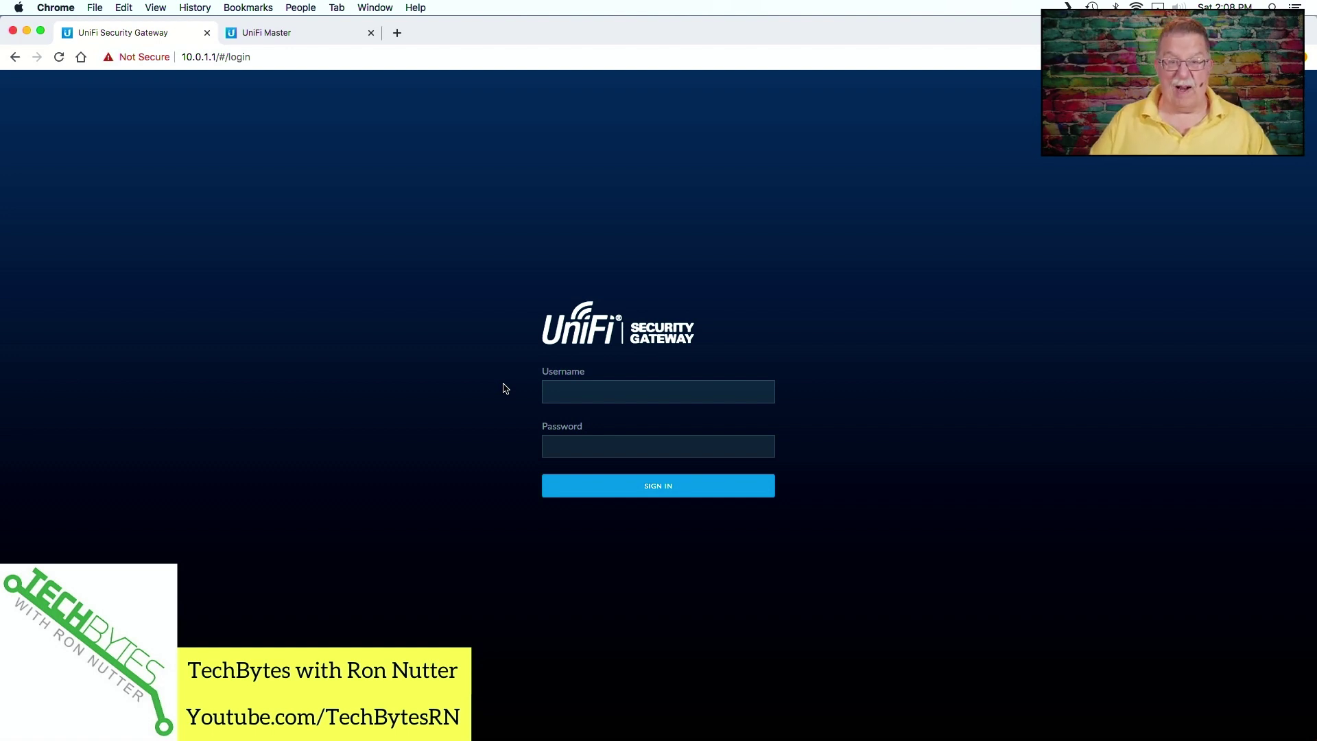
pyautogui.click(557, 391)
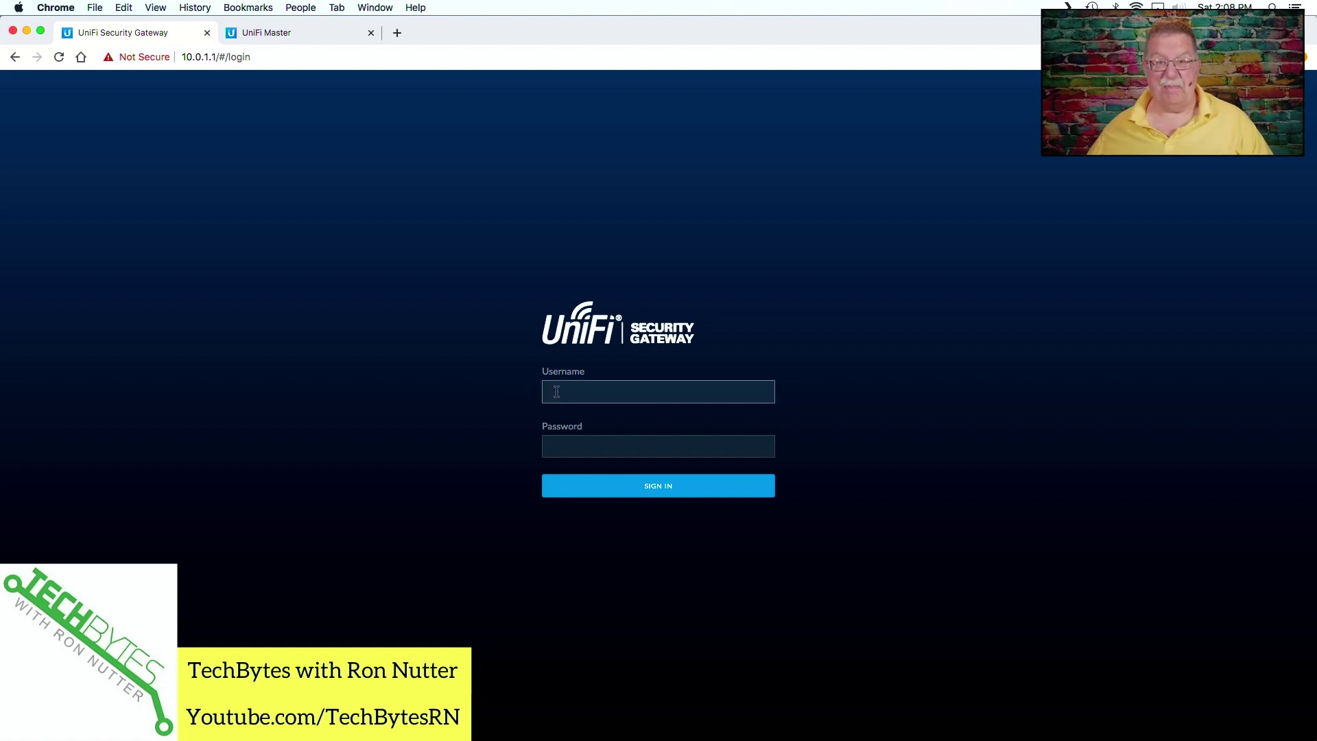
pyautogui.write('ad')
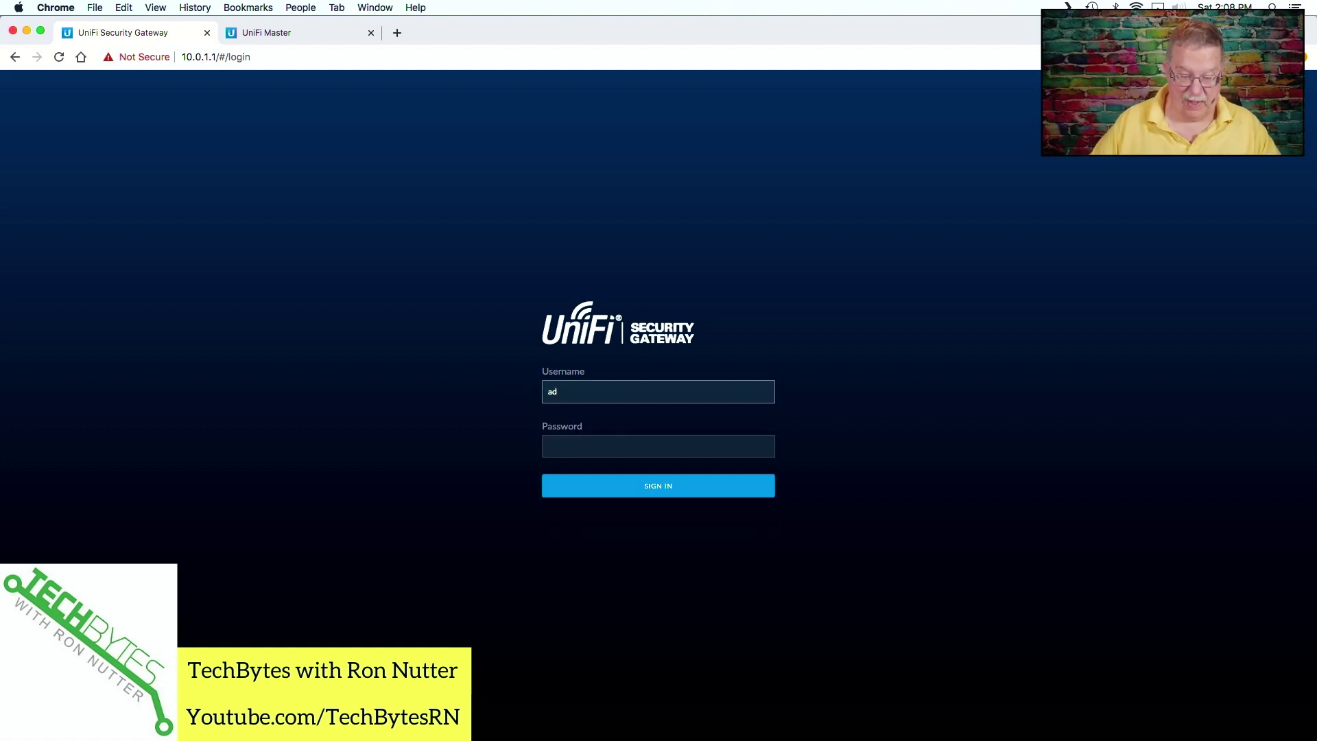
pyautogui.write('m-rnutter')
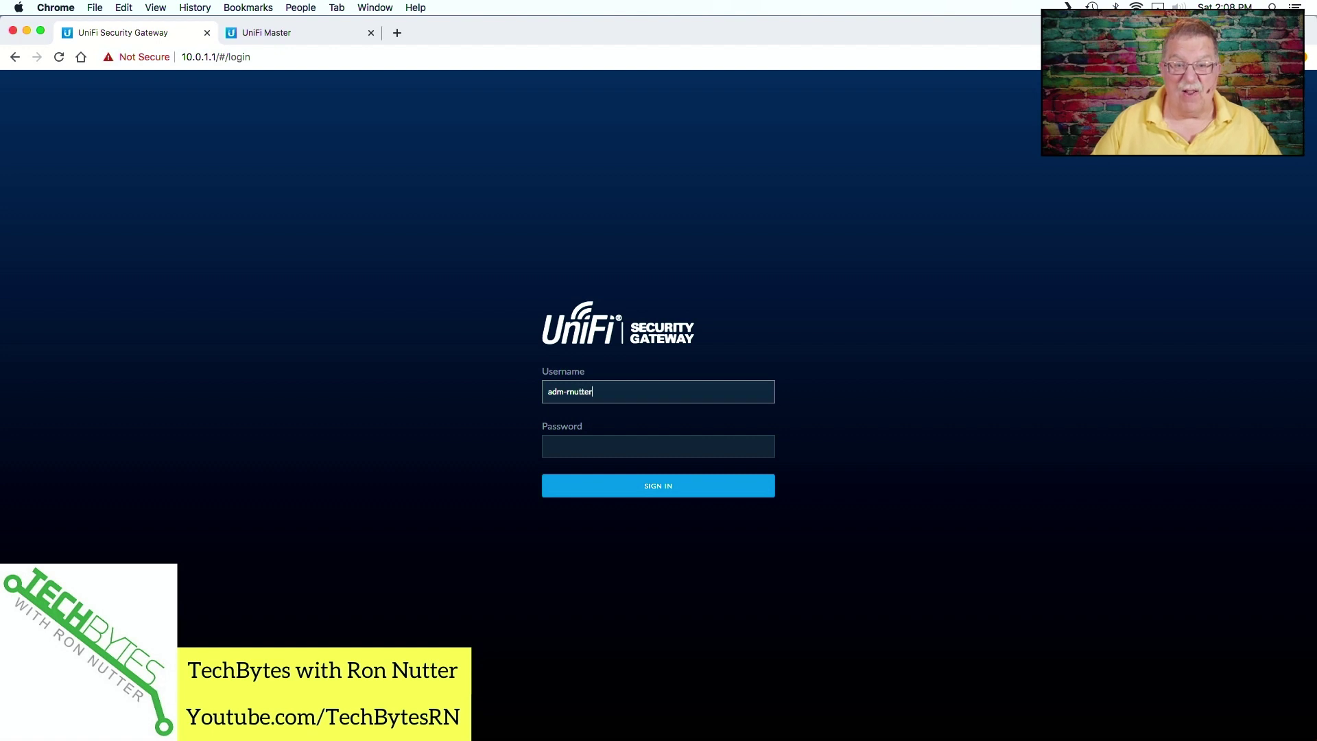
pyautogui.press('Tab')
pyautogui.write('*********')
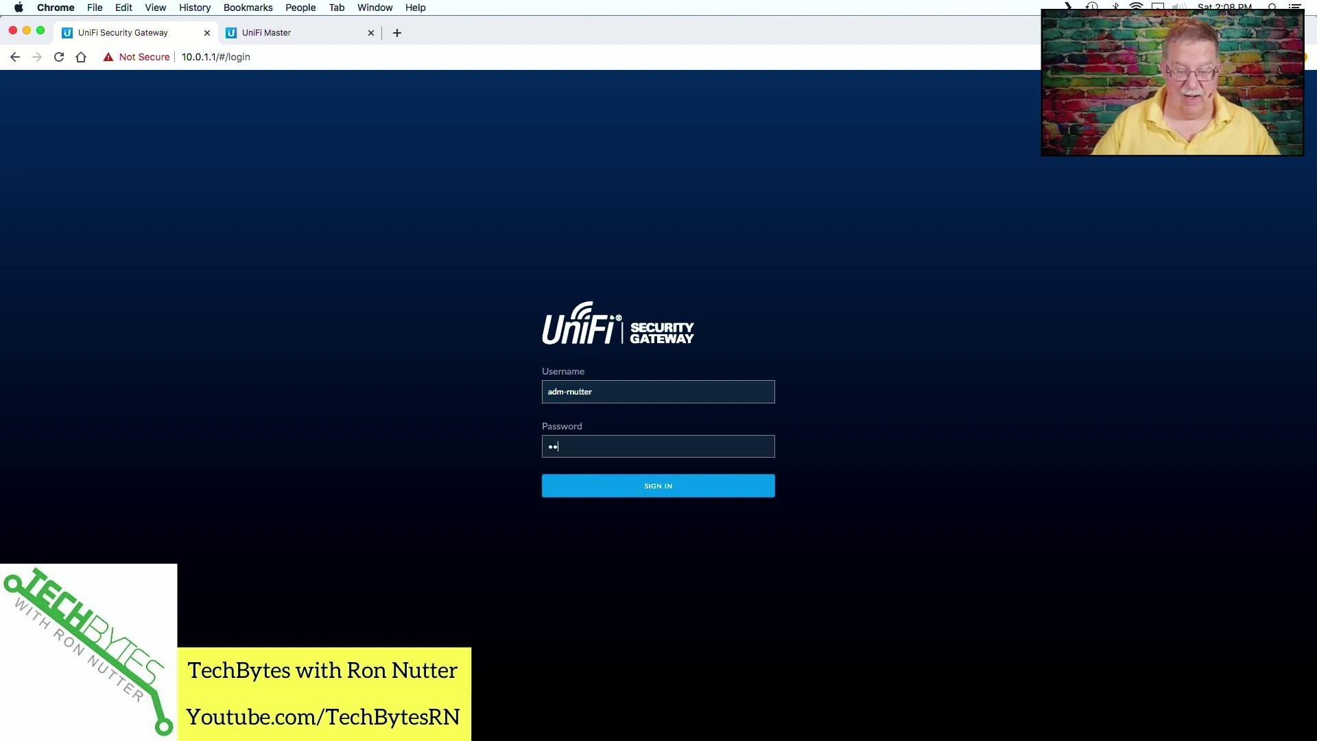
pyautogui.press('Return')
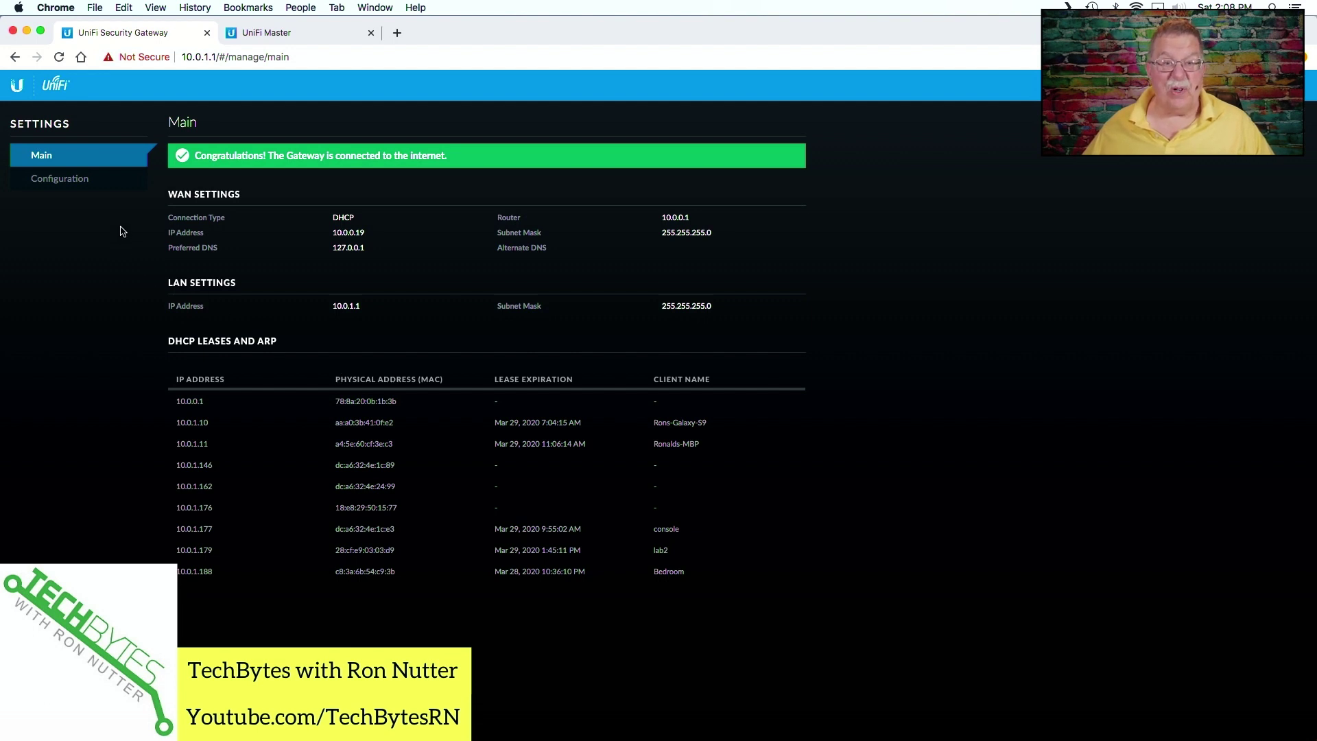
# - Open the gateway's Configuration page showing WAN via DHCP and LAN 10.0.1.1/255.255.255.0
pyautogui.click(94, 180)
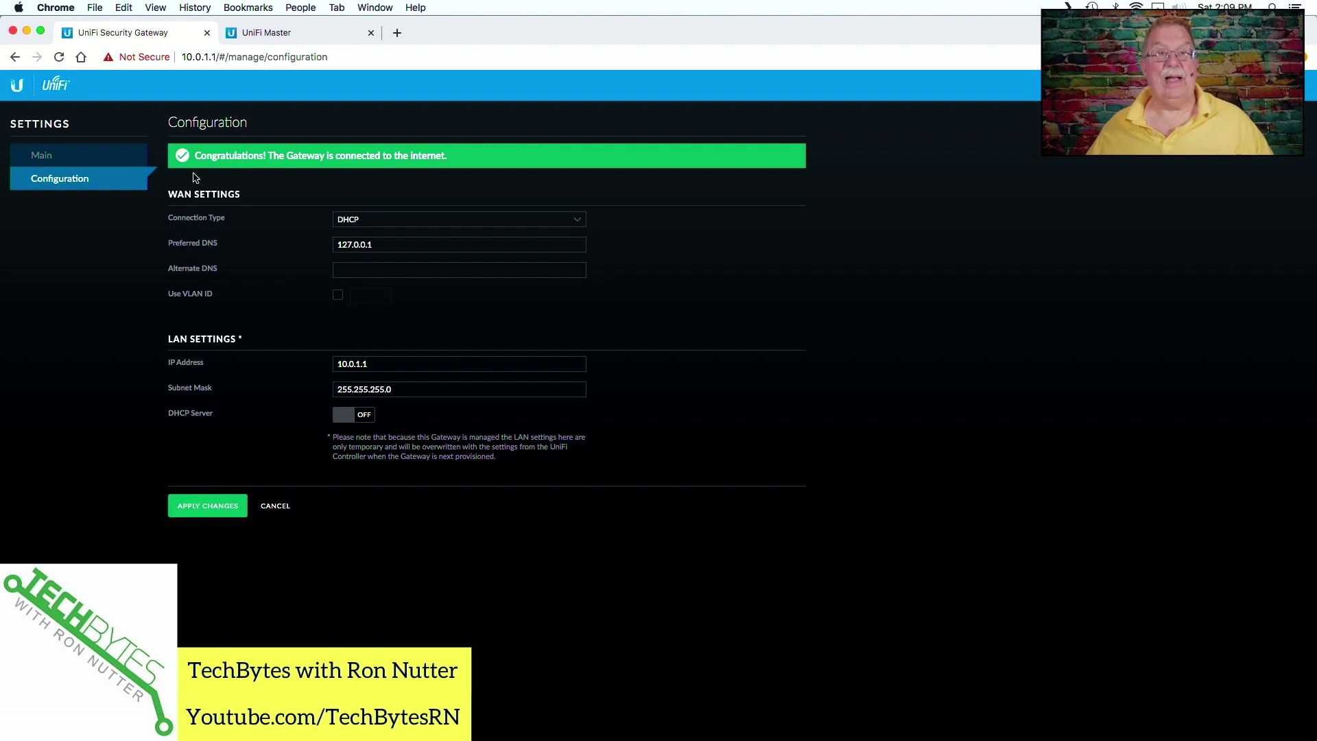
# - Switch to the UniFi Master controller, check the Devices list, then open Site settings
pyautogui.click(255, 35)
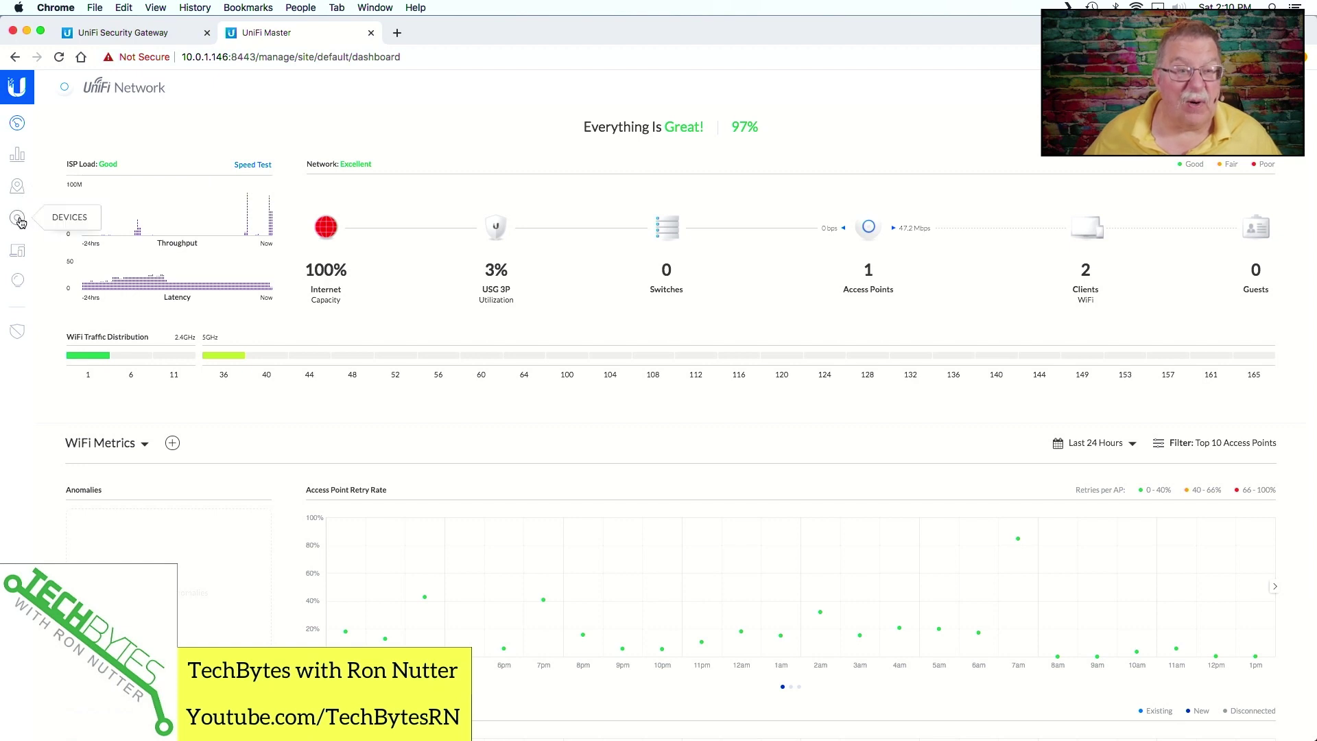
pyautogui.click(18, 220)
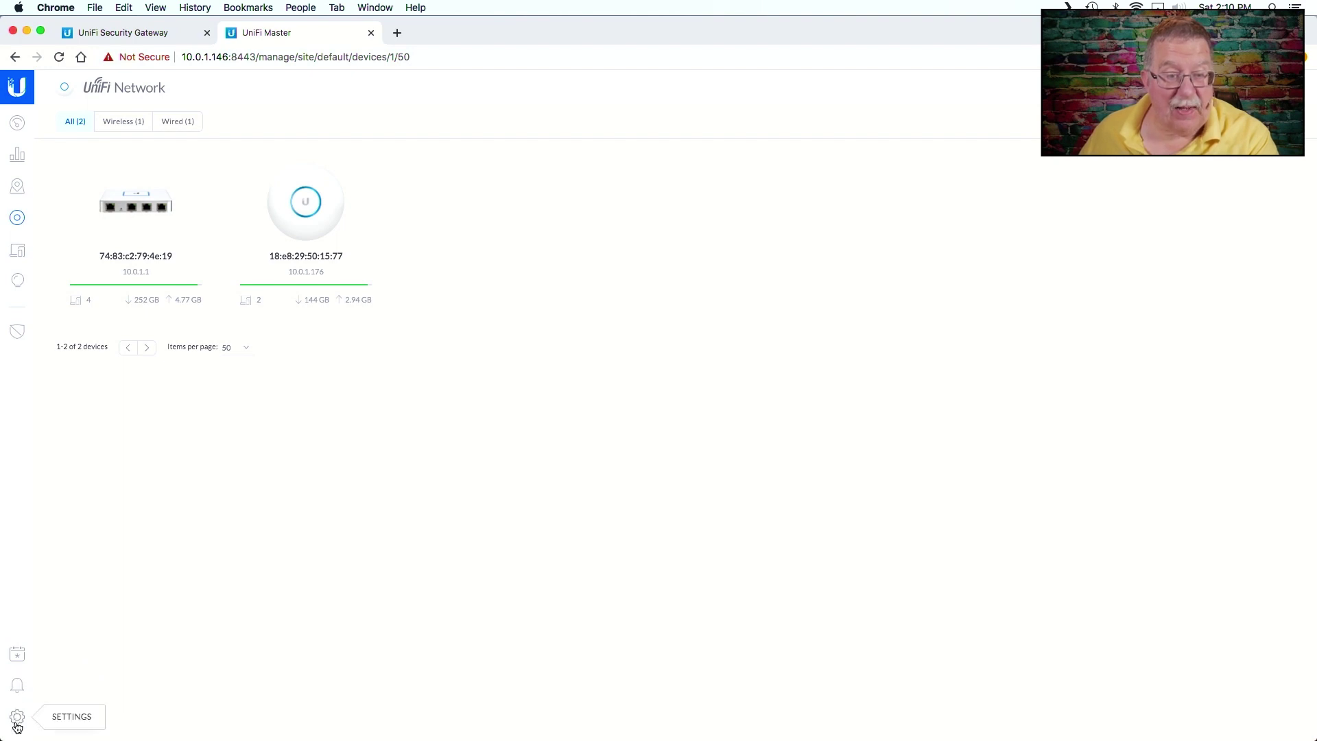
pyautogui.click(18, 723)
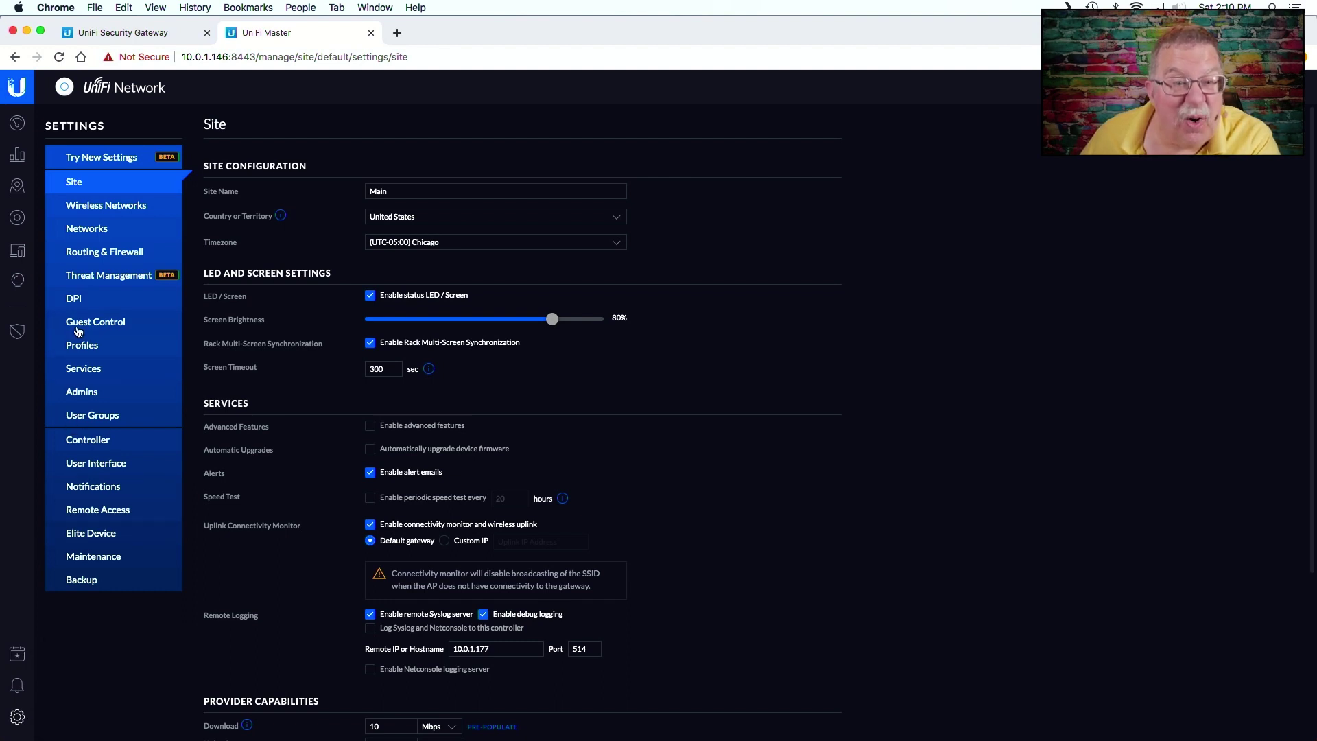
# - Inspect the LAN network's edit settings under Networks, then return to the Devices list
pyautogui.click(129, 237)
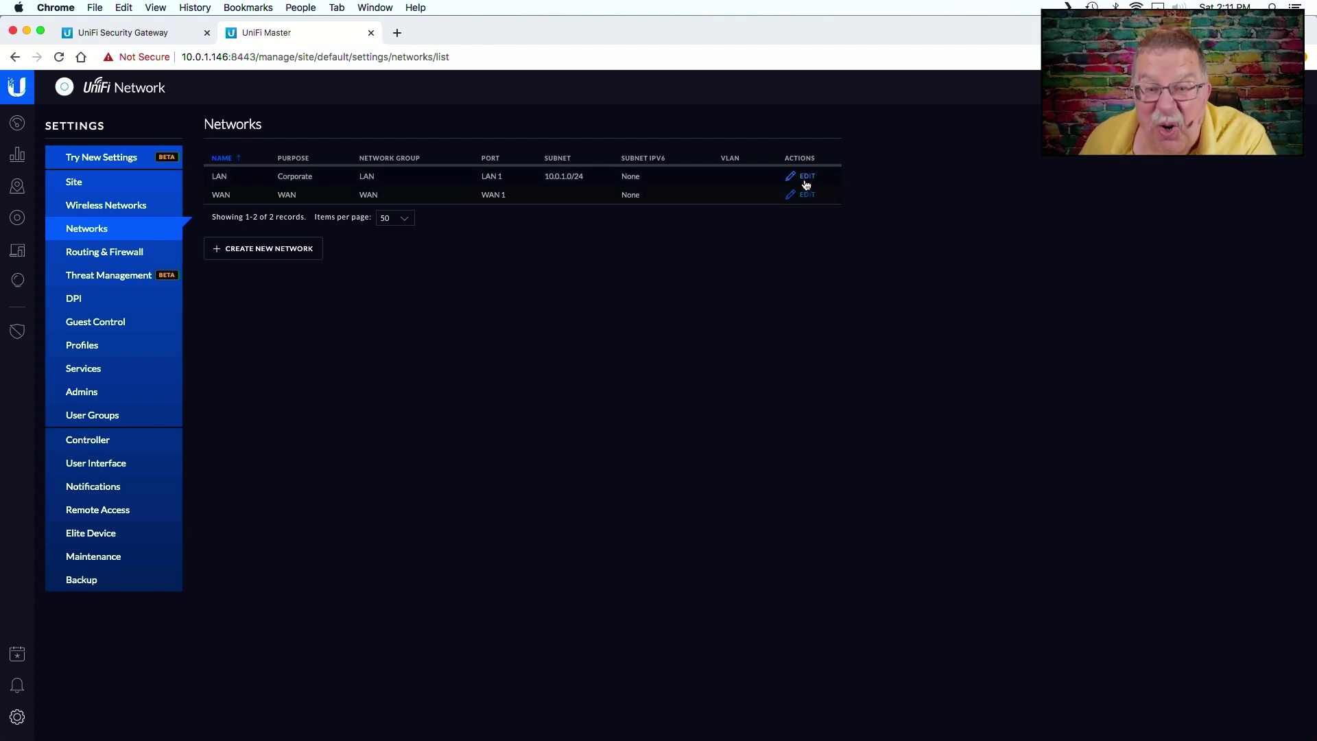
pyautogui.click(807, 180)
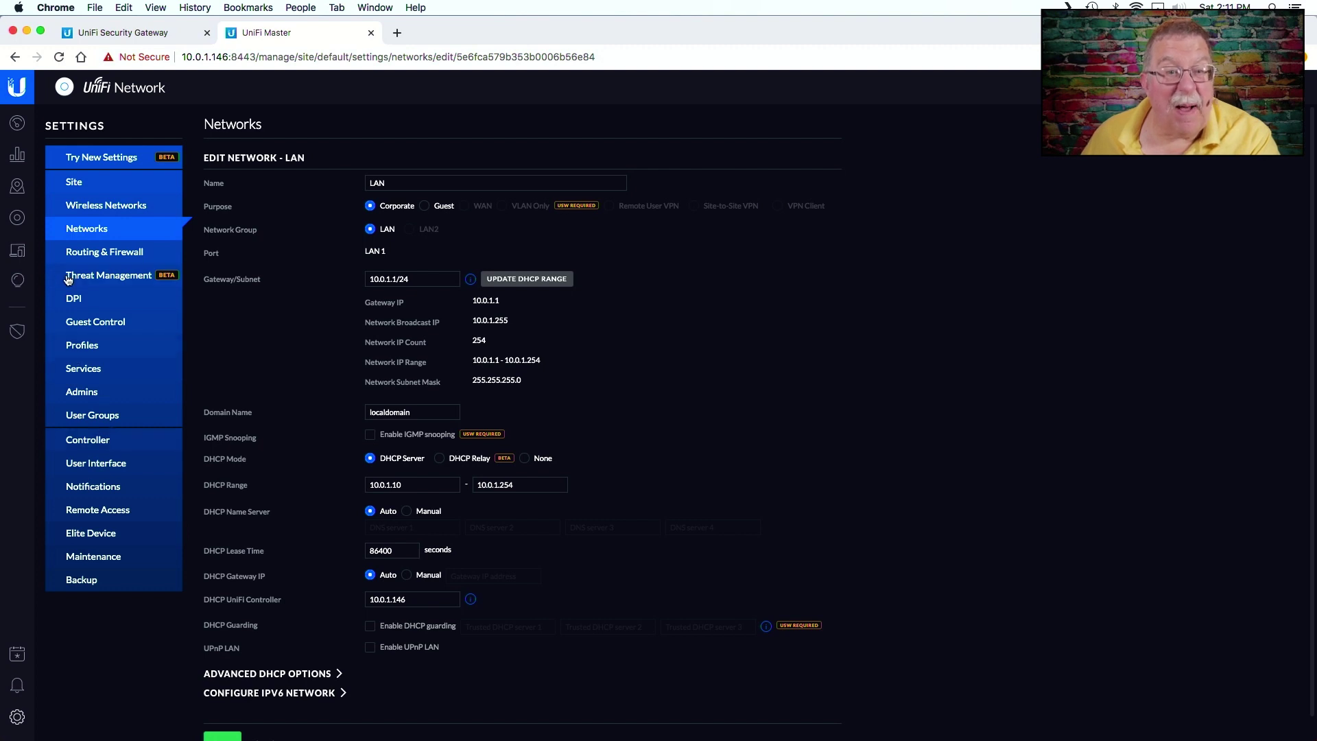
pyautogui.click(20, 227)
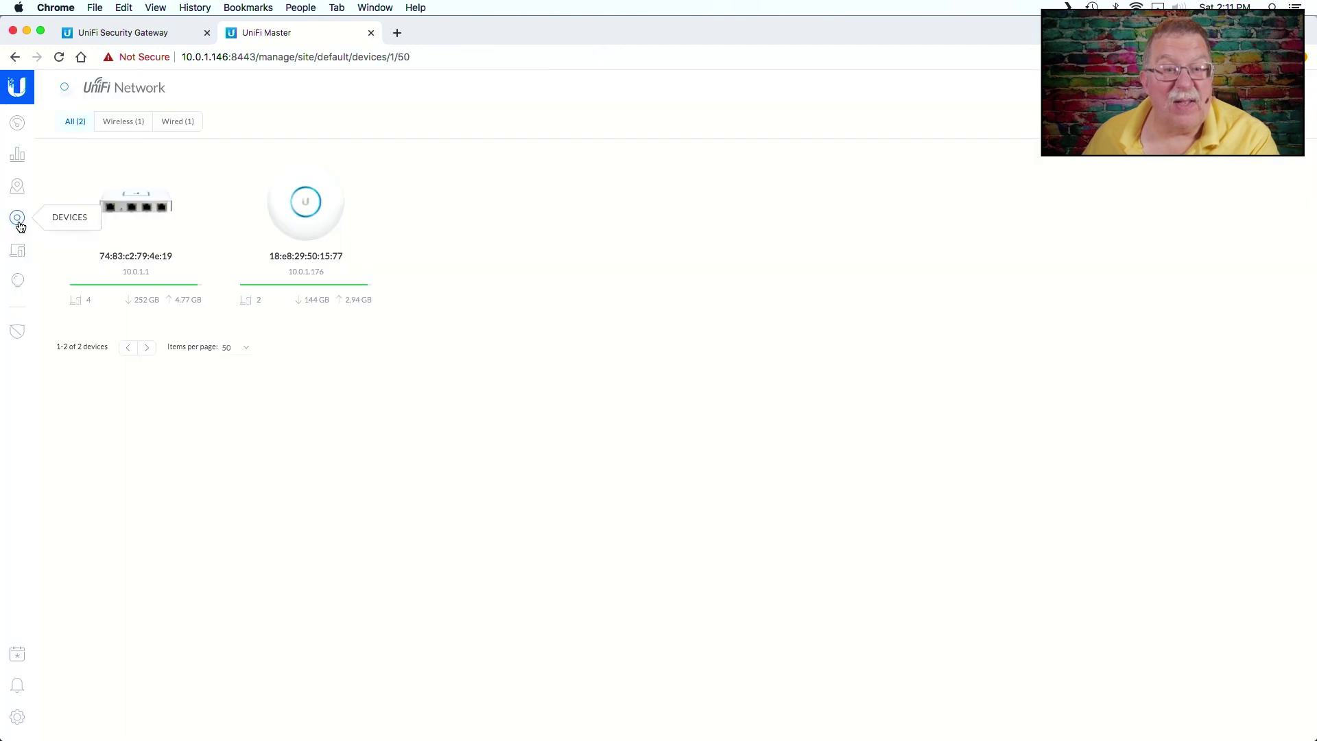
# - In the USG's Settings tab, expand Manage Device to review upgrade, provision, forget and download options
pyautogui.click(146, 219)
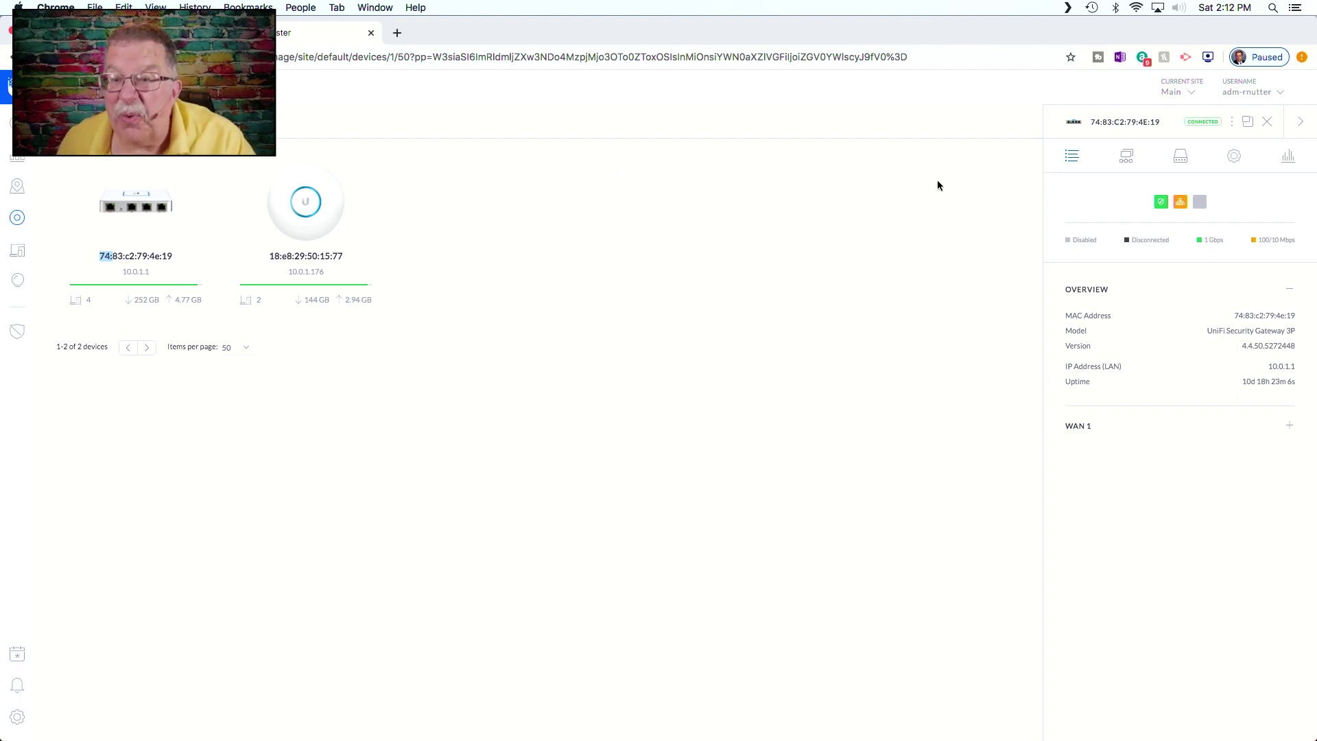
pyautogui.click(1277, 128)
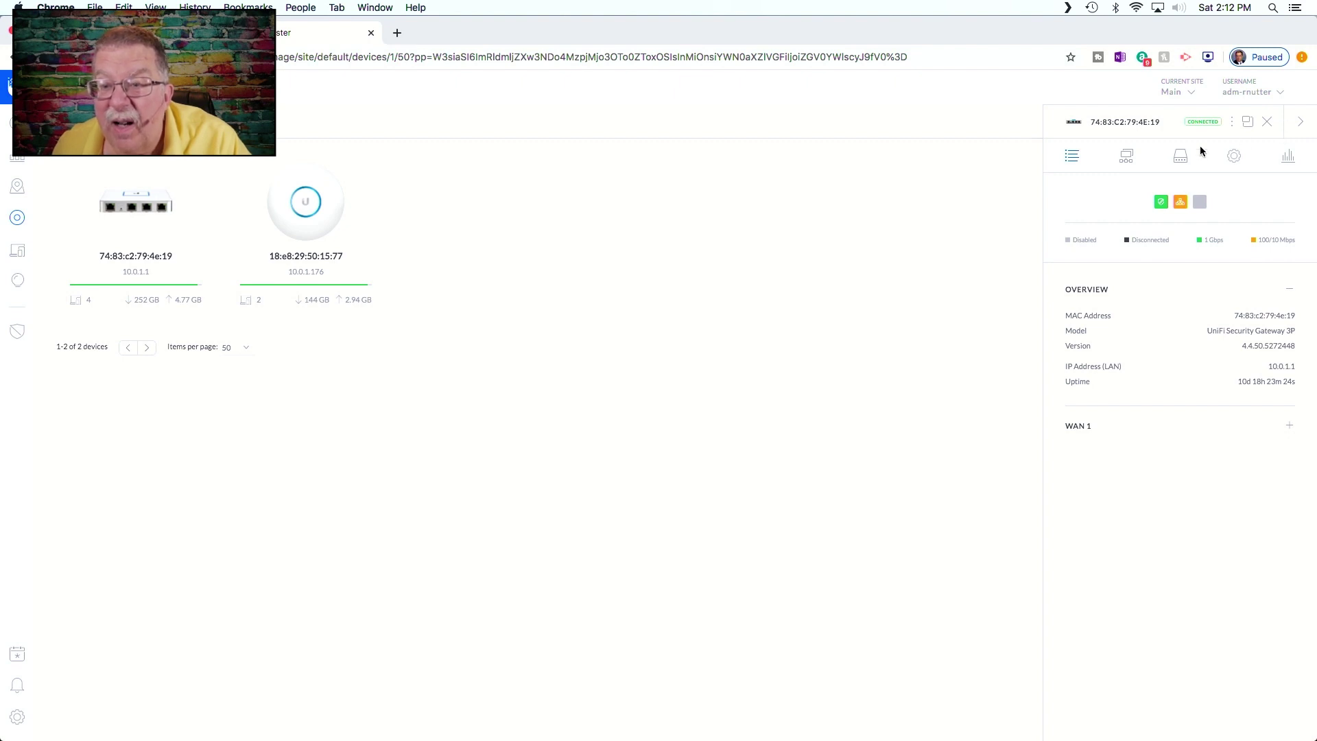
pyautogui.click(1235, 158)
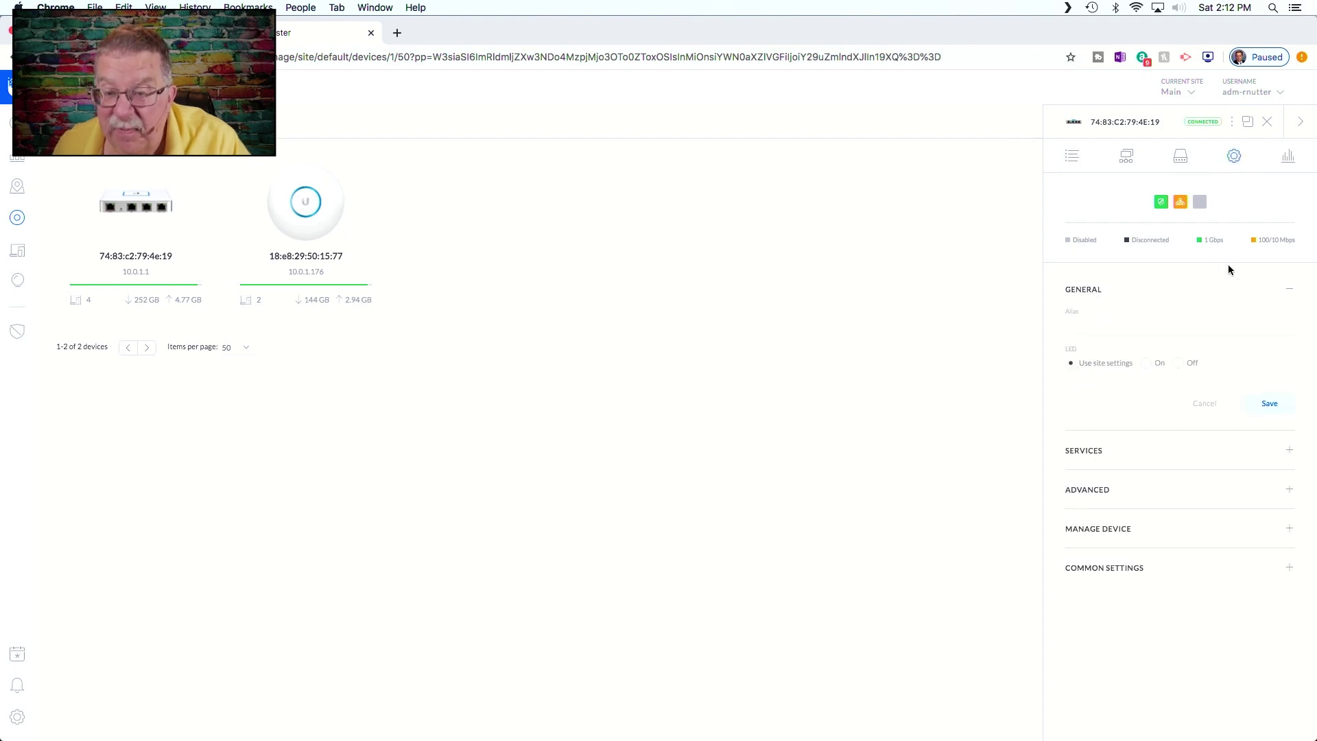
pyautogui.click(1290, 530)
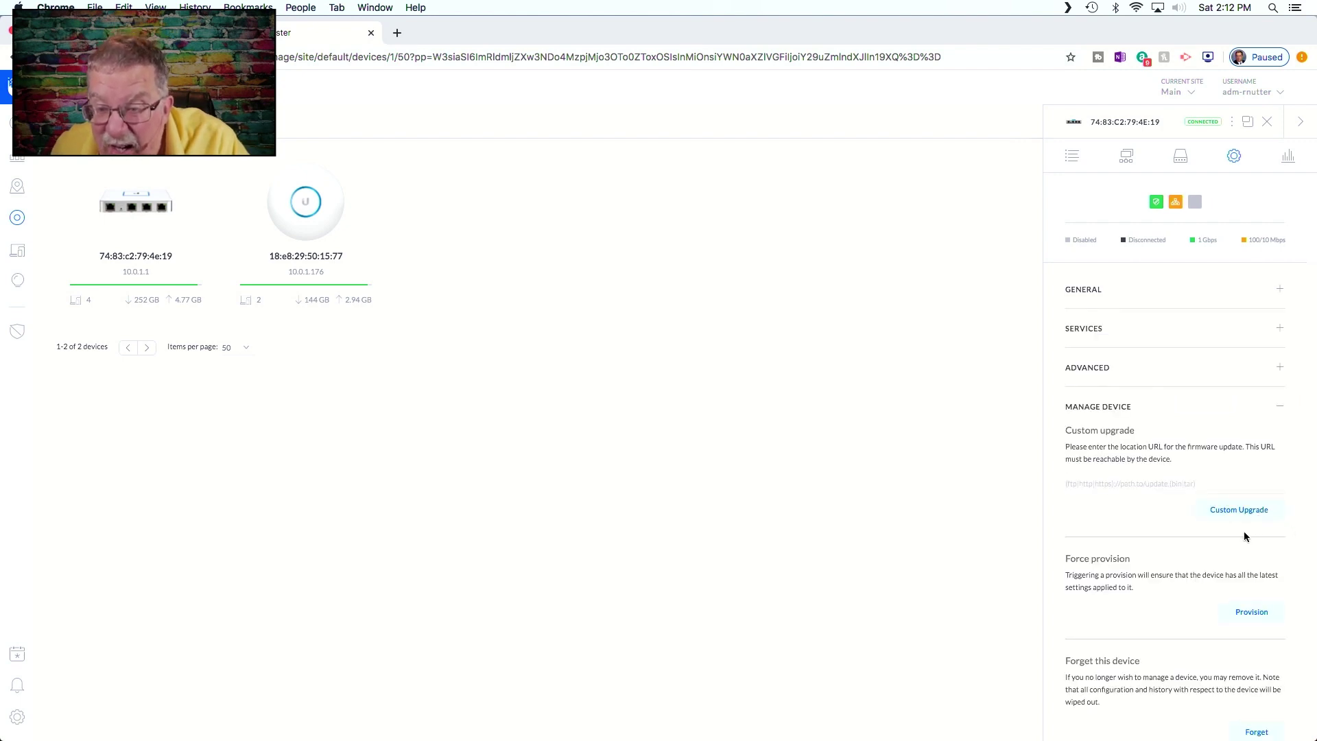
pyautogui.scroll(-3, 1247, 535)
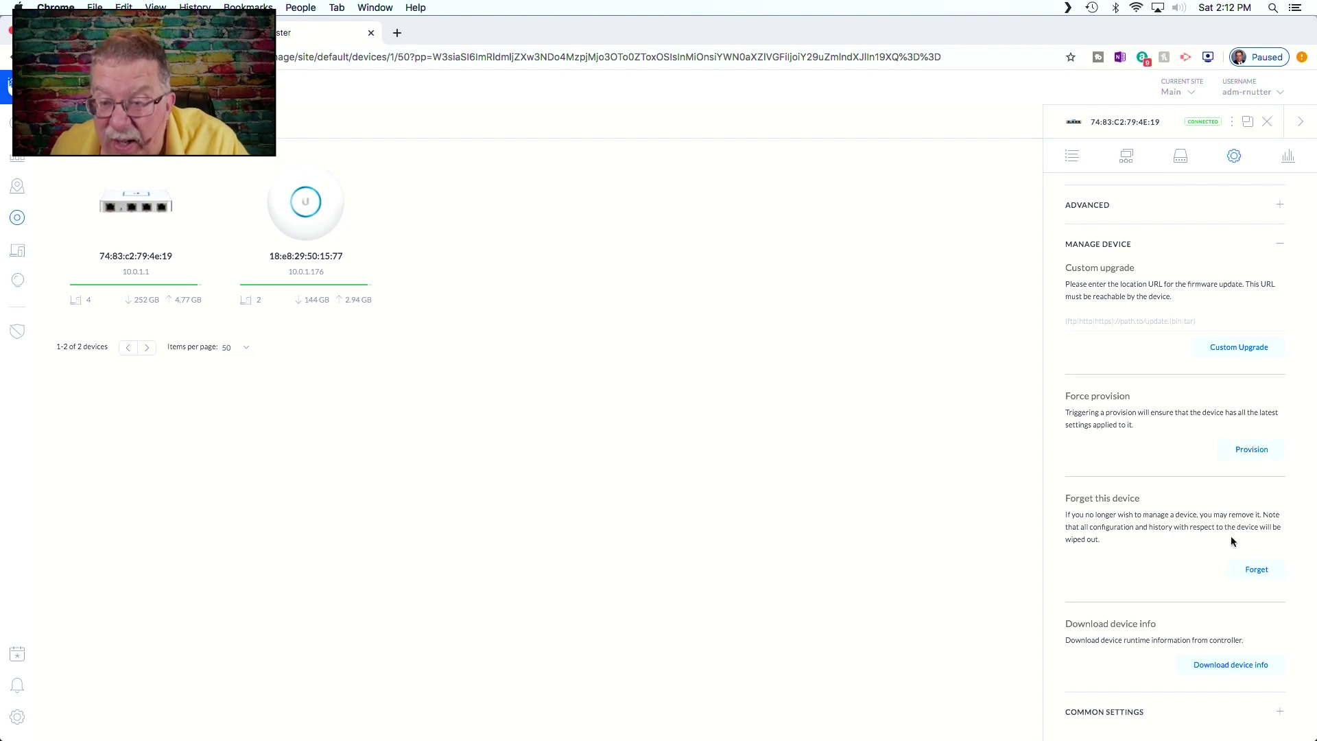
pyautogui.scroll(3, 1231, 542)
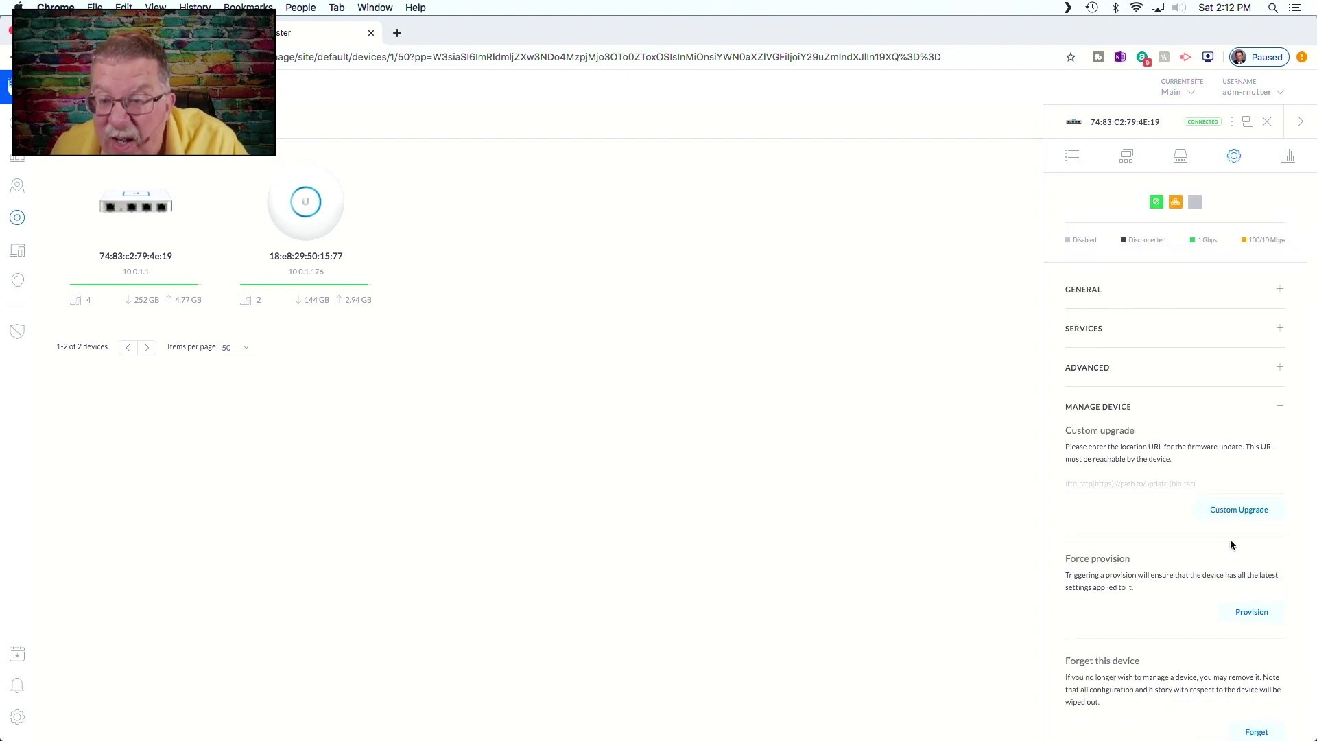
pyautogui.scroll(-3, 1232, 544)
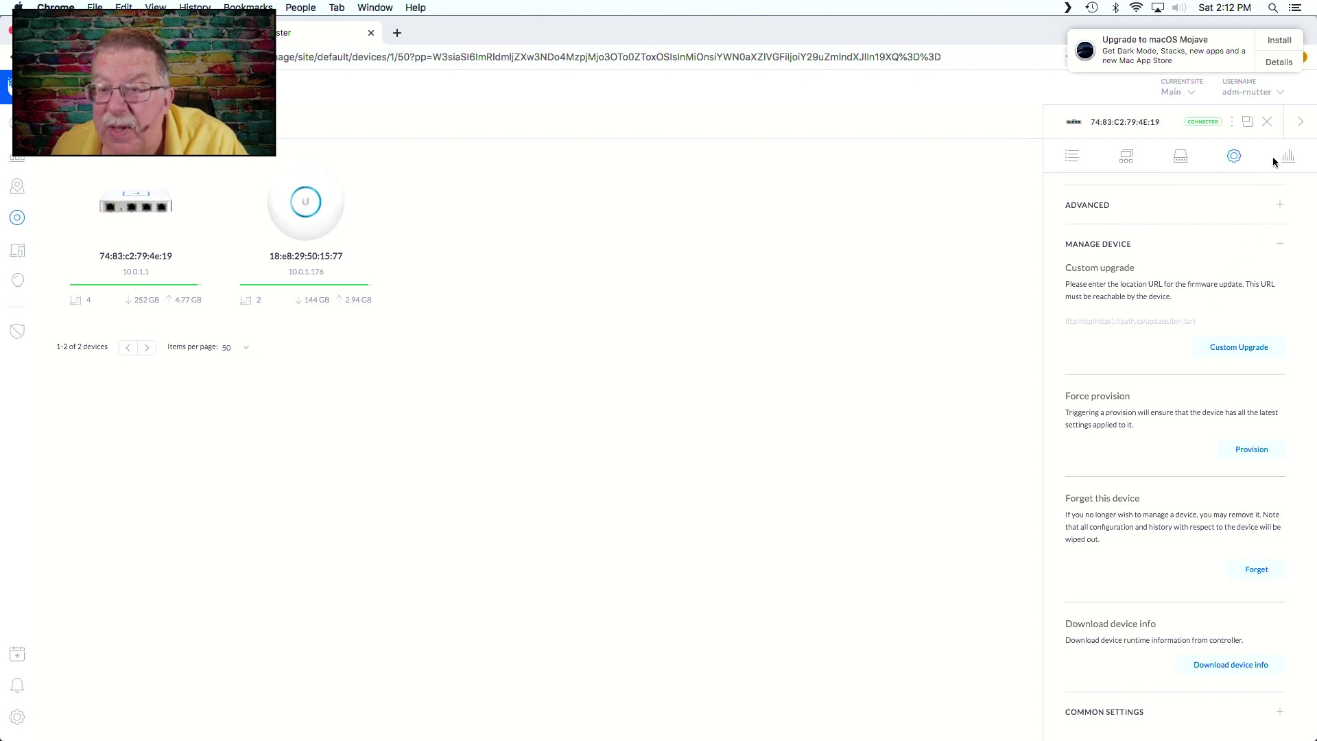
# - Check the USG's Ports table for WAN 1, LAN 1 and WAN 2/LAN 2, then open the topology Map
pyautogui.click(1180, 160)
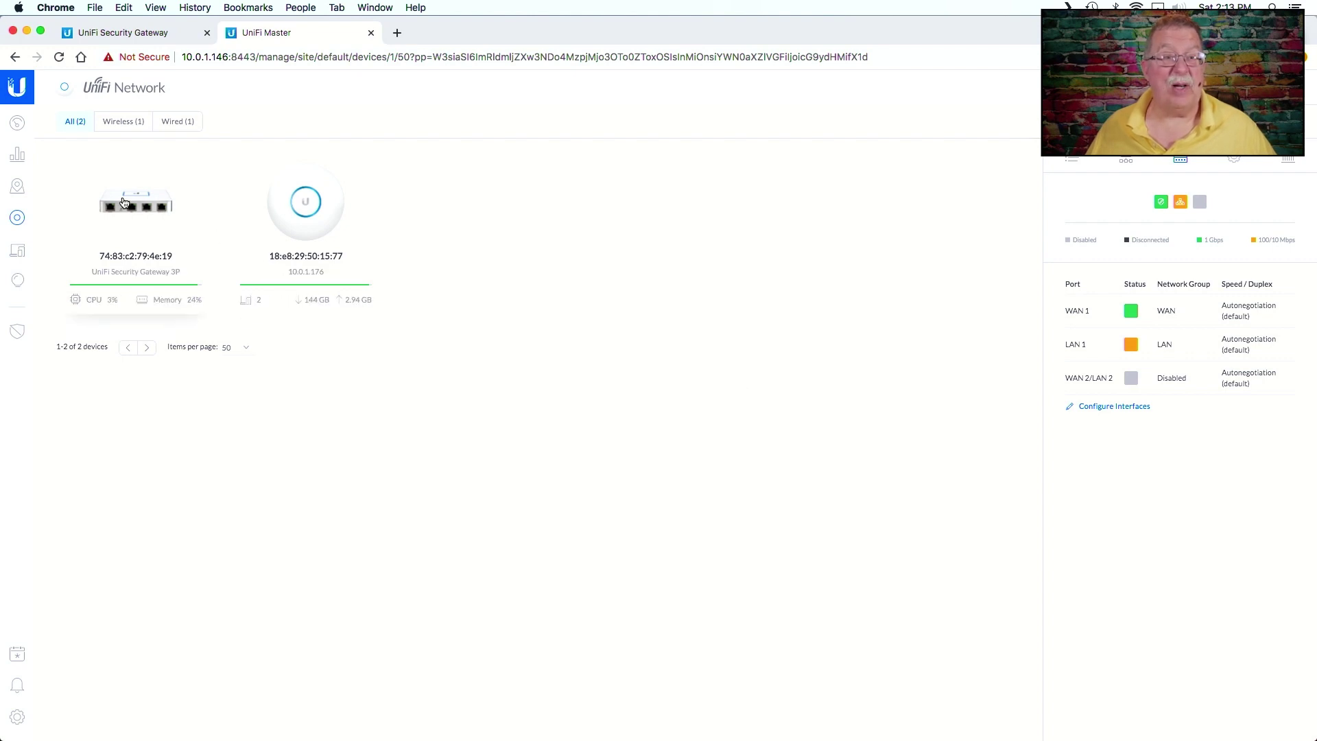
pyautogui.click(17, 189)
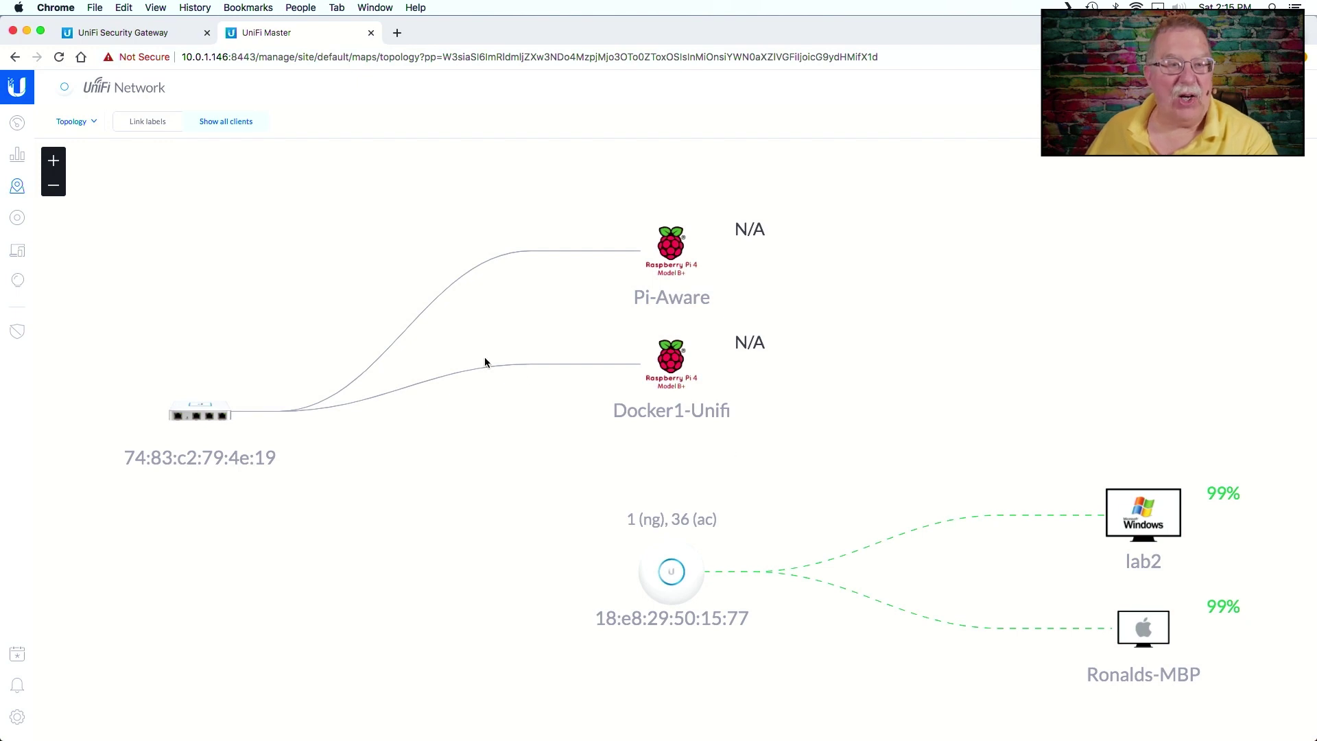
# - After viewing the topology map, open the Clients list showing lab2, Ronalds-MBP, Docker1-Unifi and Pi-Aware
pyautogui.click(19, 251)
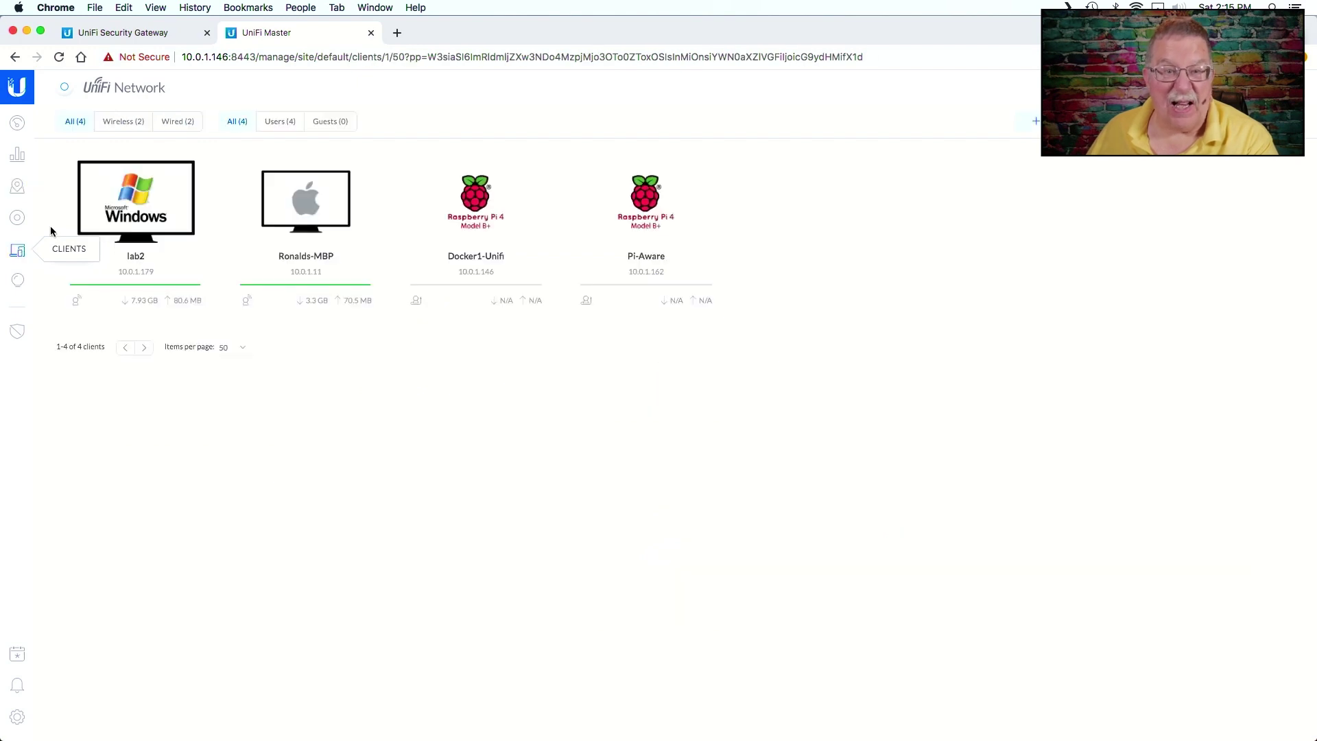
# - Filter to Wired clients, expand Pi-Aware's Statistics, and open its historical data
pyautogui.click(118, 124)
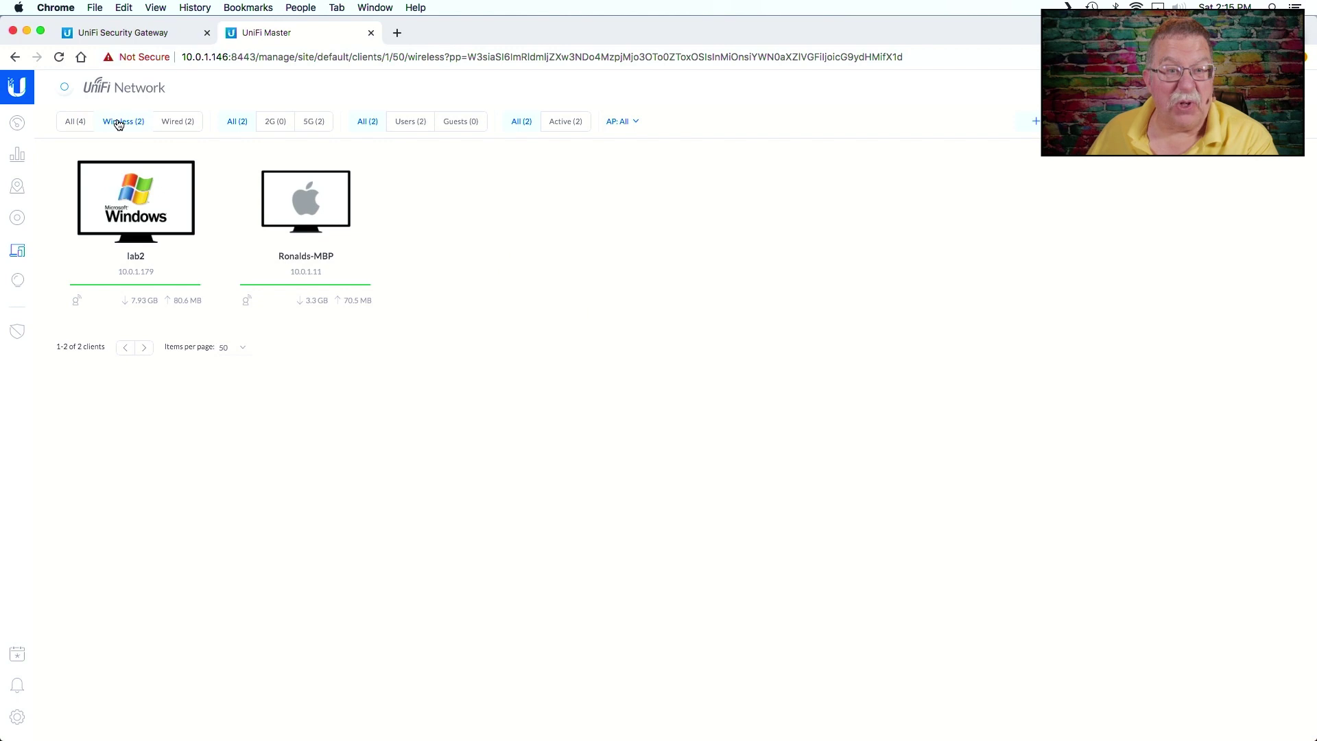
pyautogui.click(173, 128)
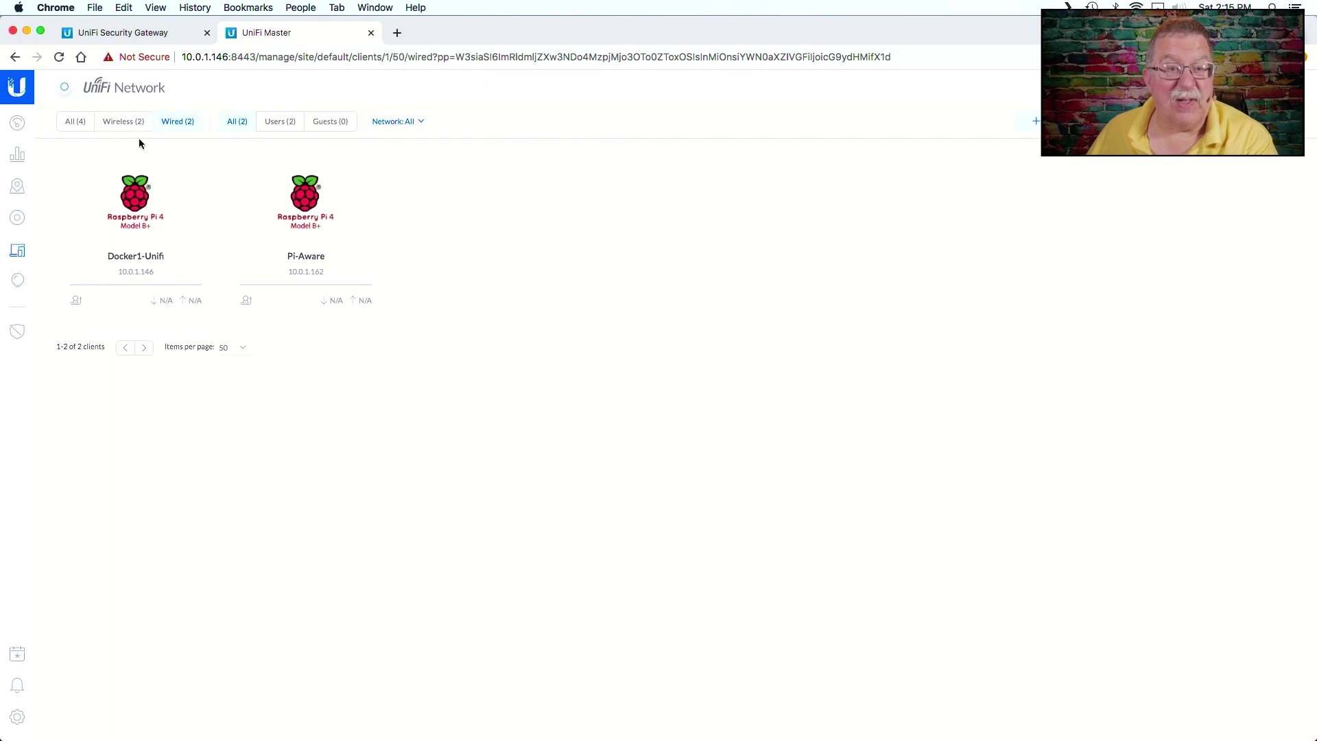
pyautogui.click(293, 205)
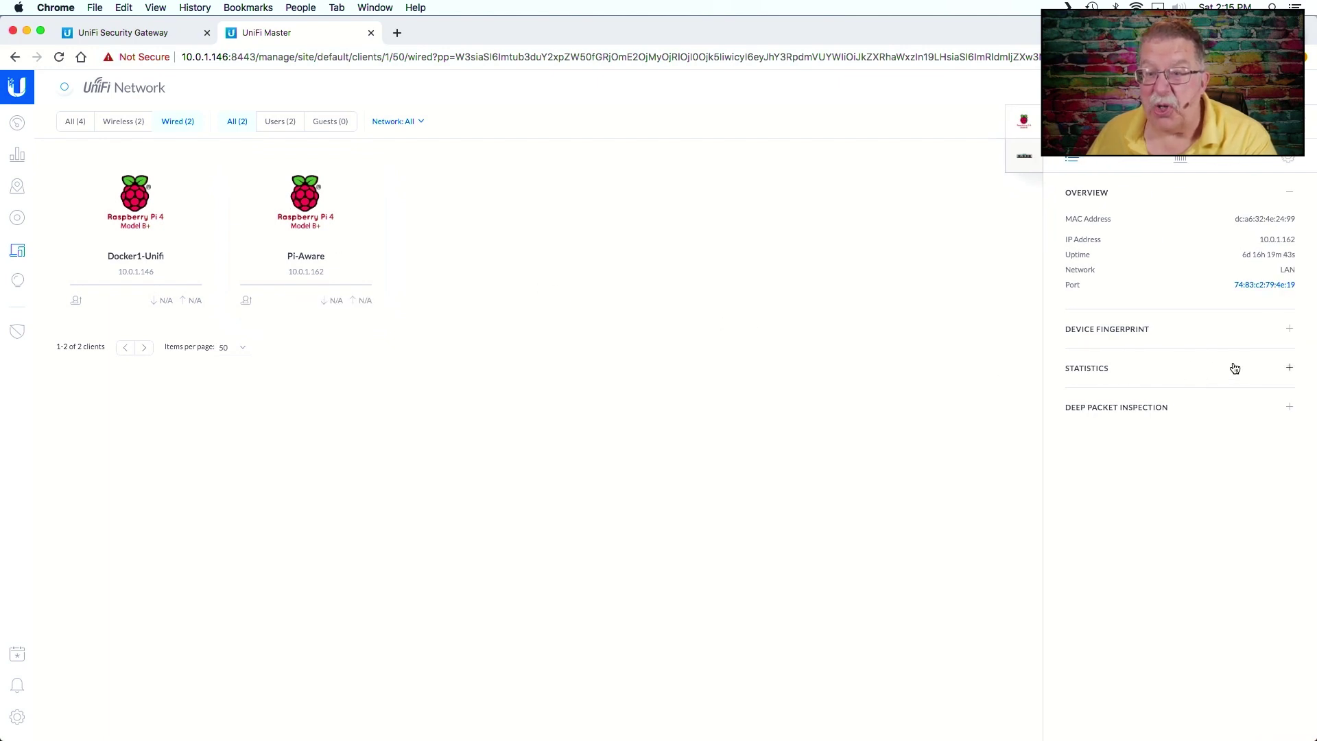
pyautogui.click(1292, 368)
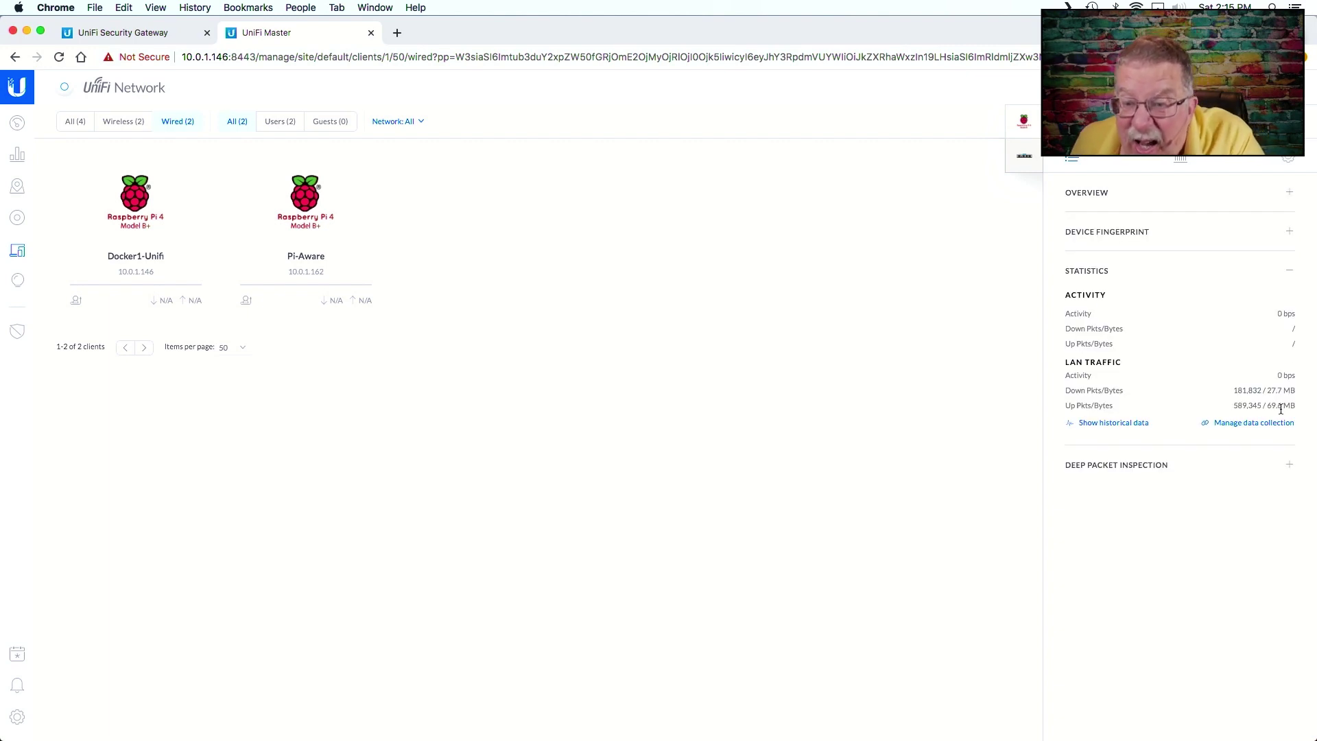
pyautogui.click(1135, 428)
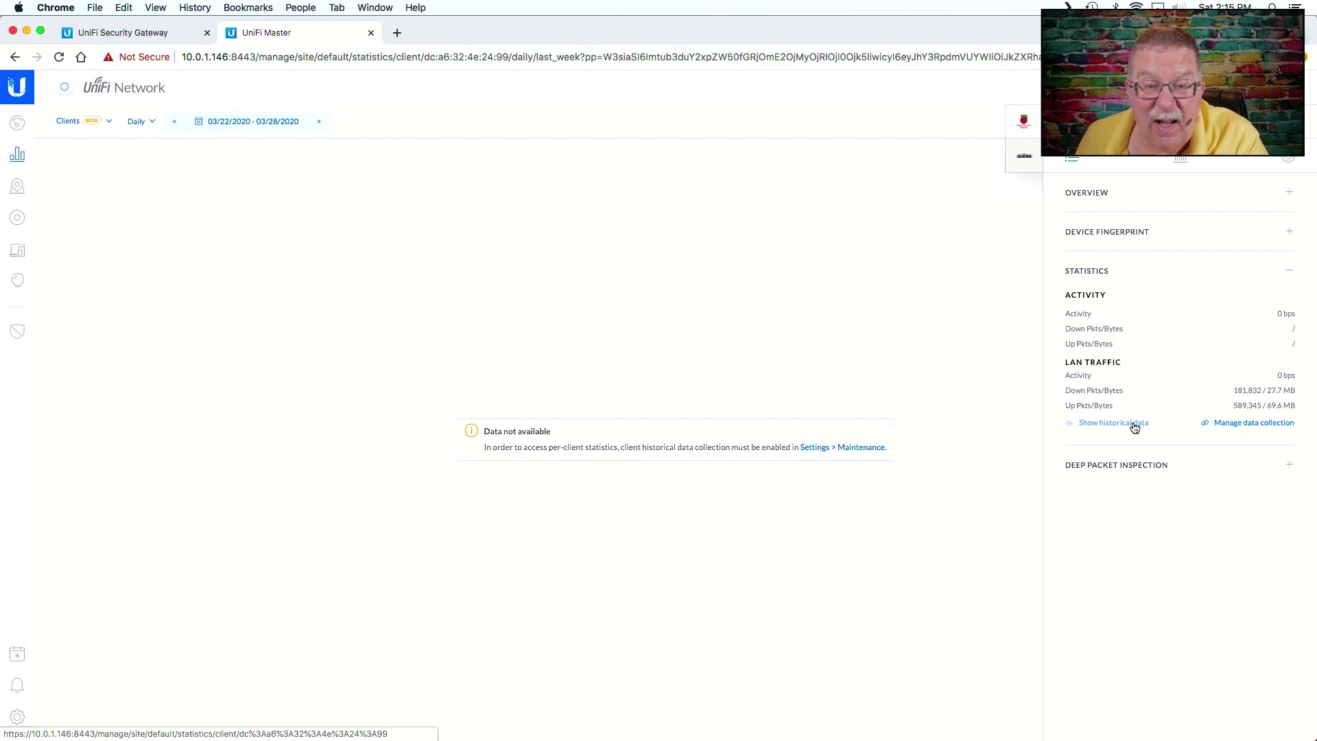
# - Expand Pi-Aware's Deep Packet Inspection and open its Details showing 159 MB total traffic
pyautogui.click(1155, 467)
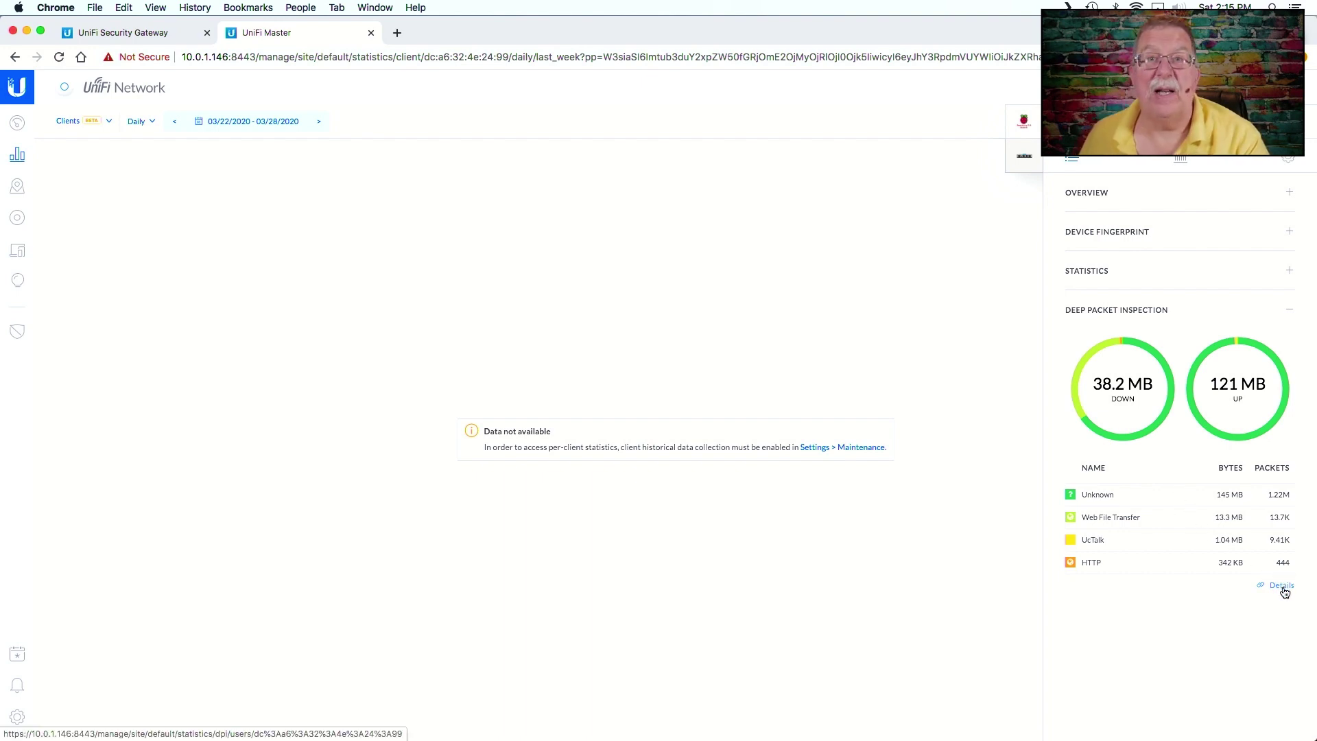
pyautogui.click(1281, 587)
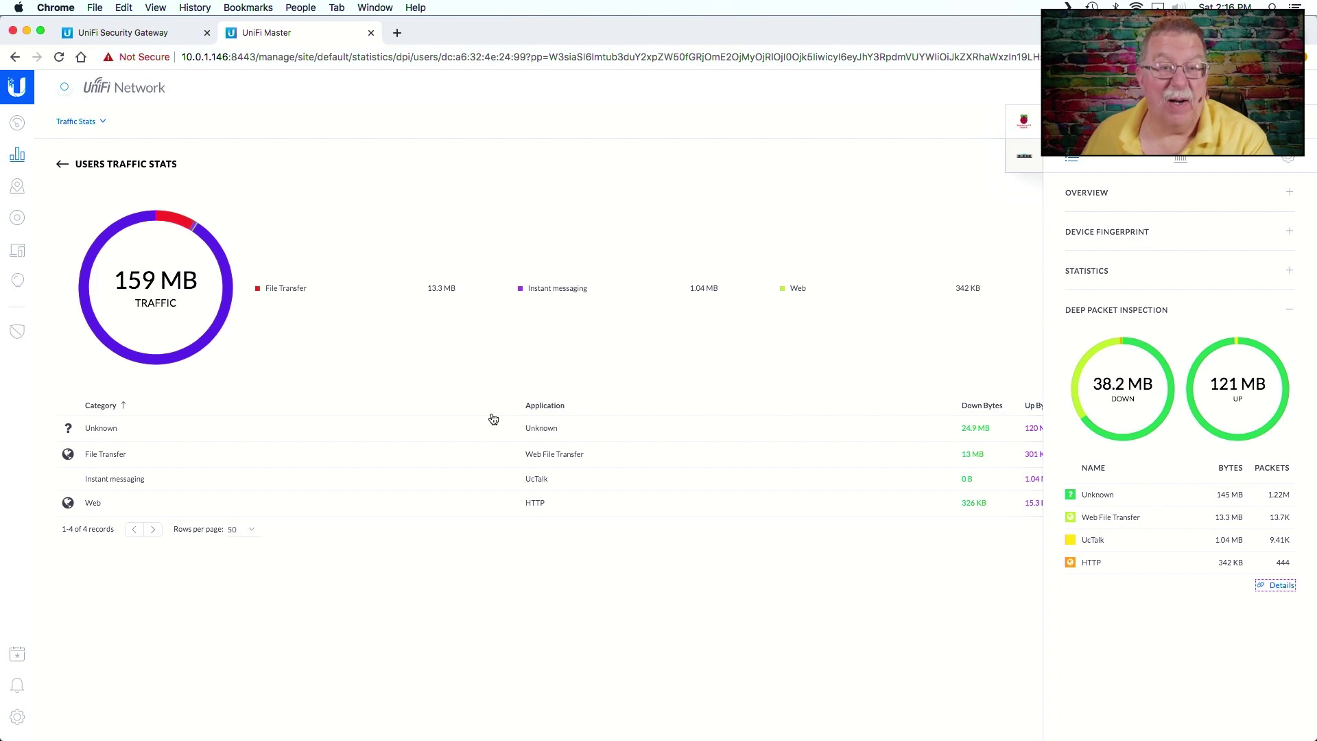
# - Switch the statistics view to System Stats, then go back to the Dashboard
pyautogui.click(72, 129)
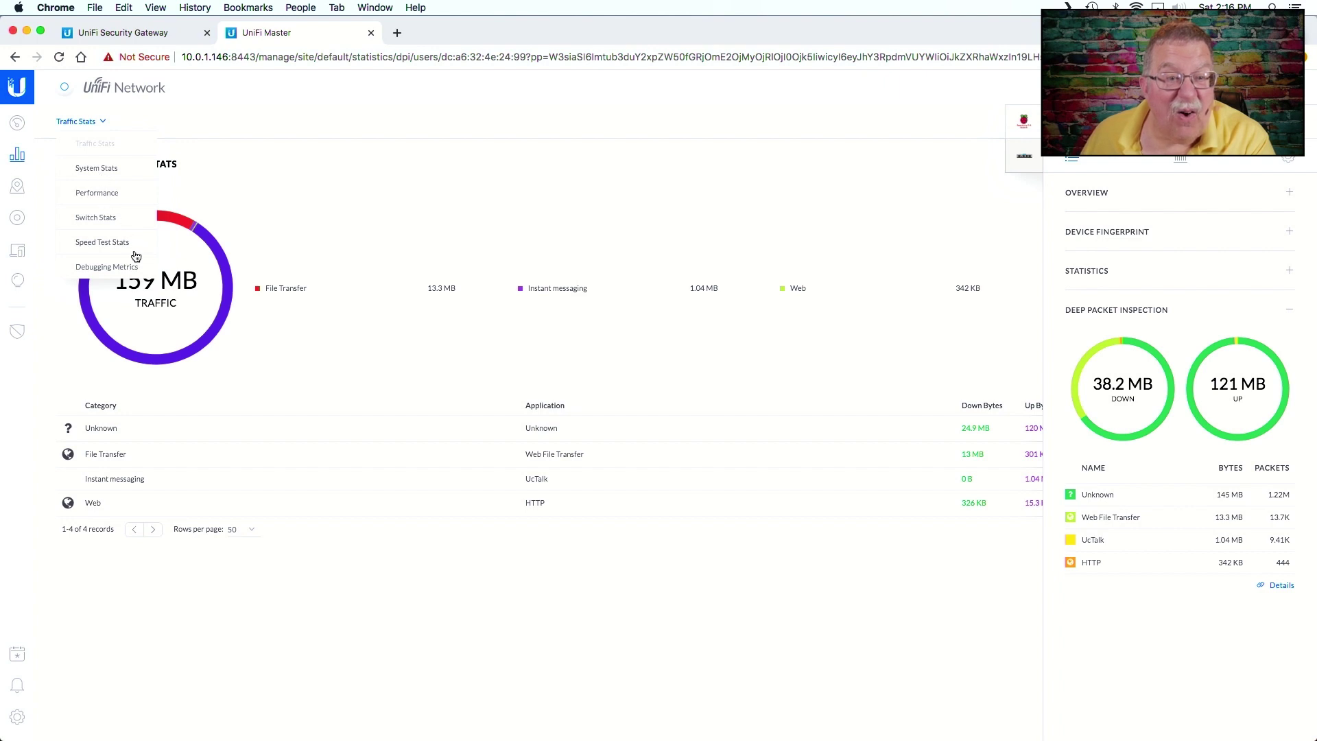
pyautogui.click(89, 168)
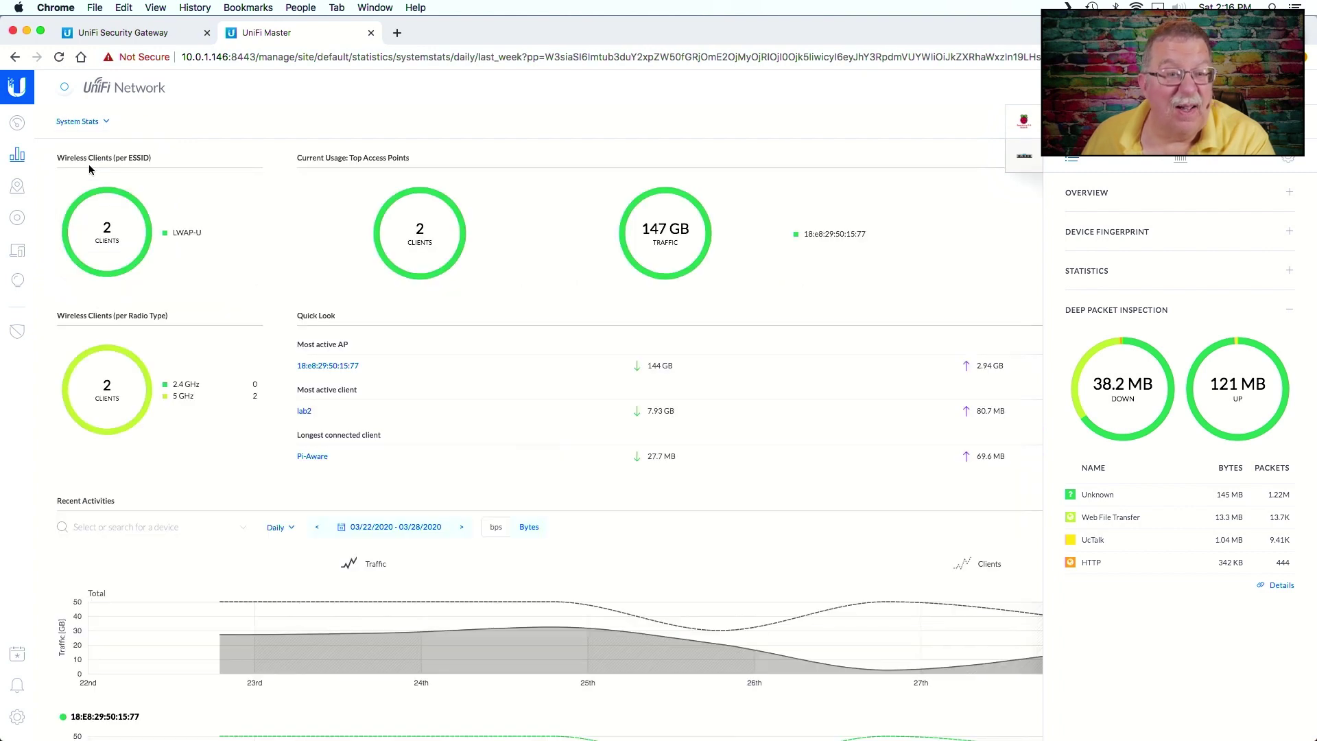
pyautogui.click(14, 123)
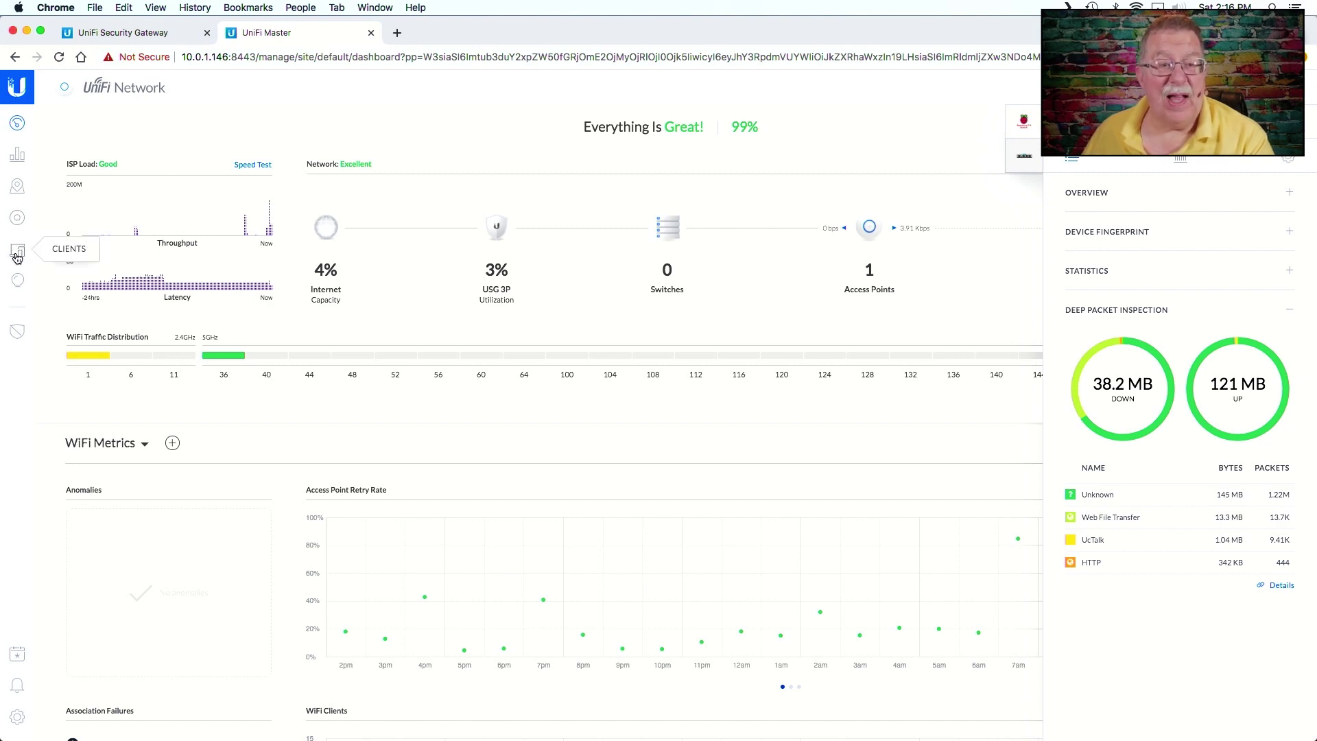
# - Open Docker1-Unifi's DPI traffic stats: 28.2 MB total, 13.5 MB down, 14.7 MB up
pyautogui.click(17, 258)
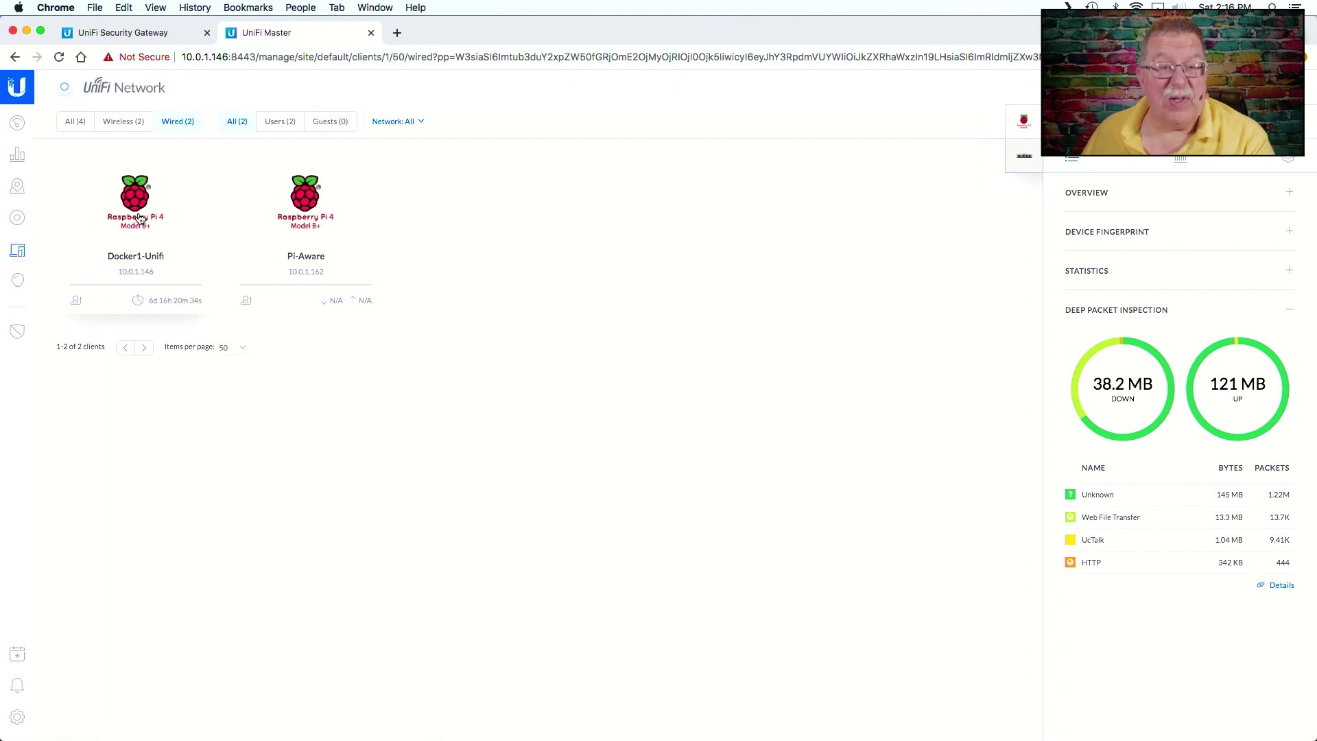
pyautogui.click(140, 218)
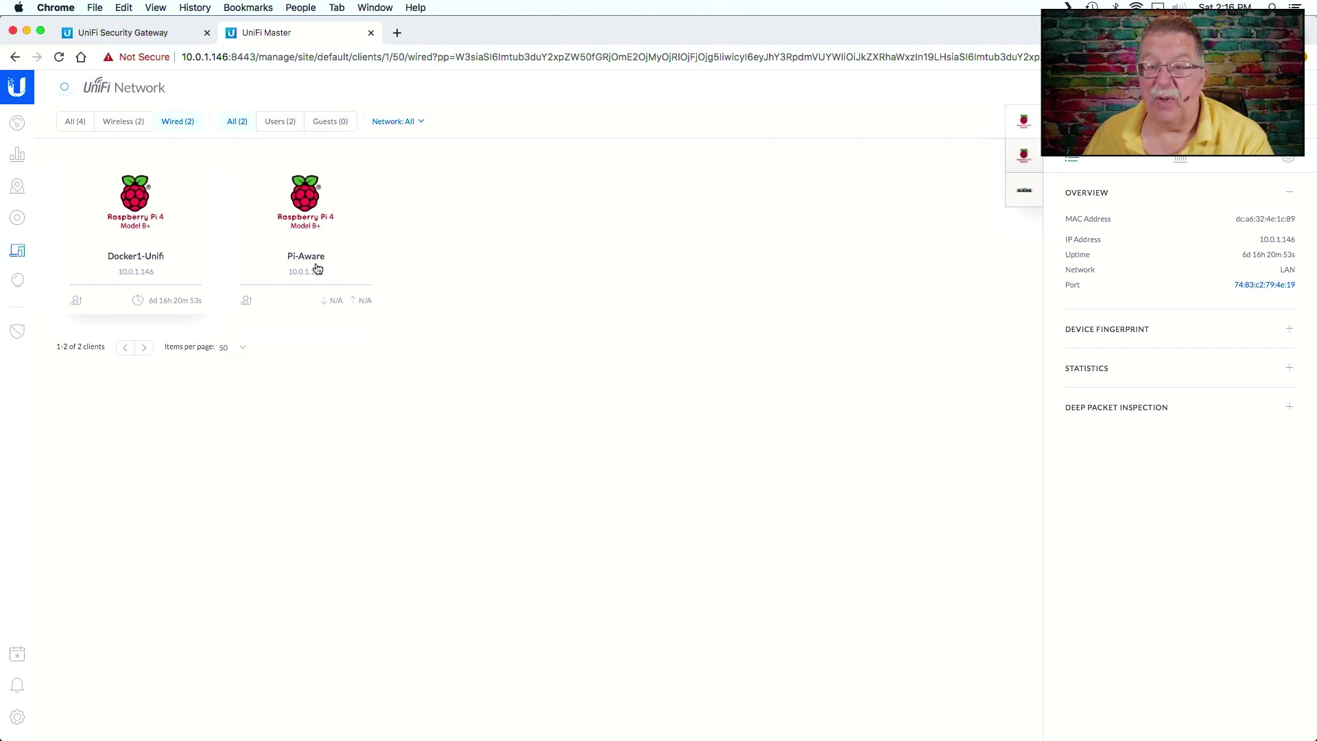
pyautogui.click(1116, 414)
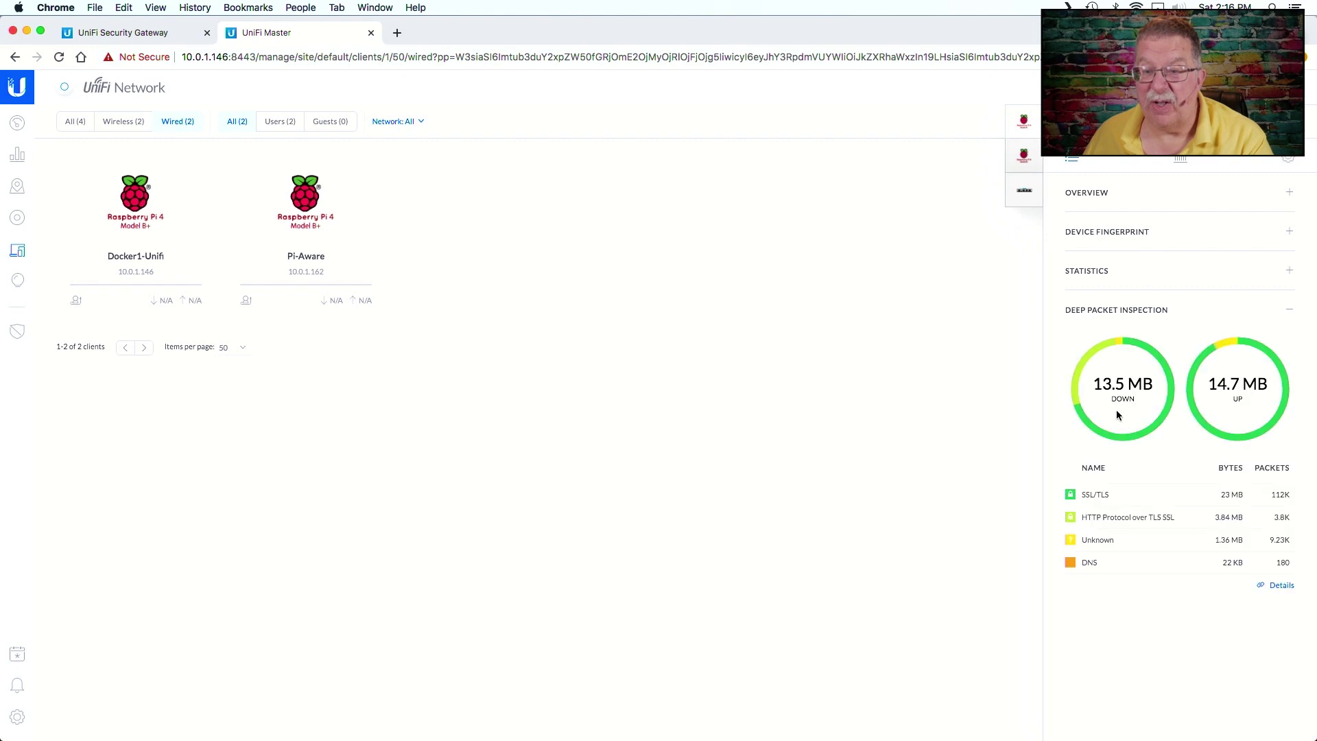
pyautogui.click(1281, 588)
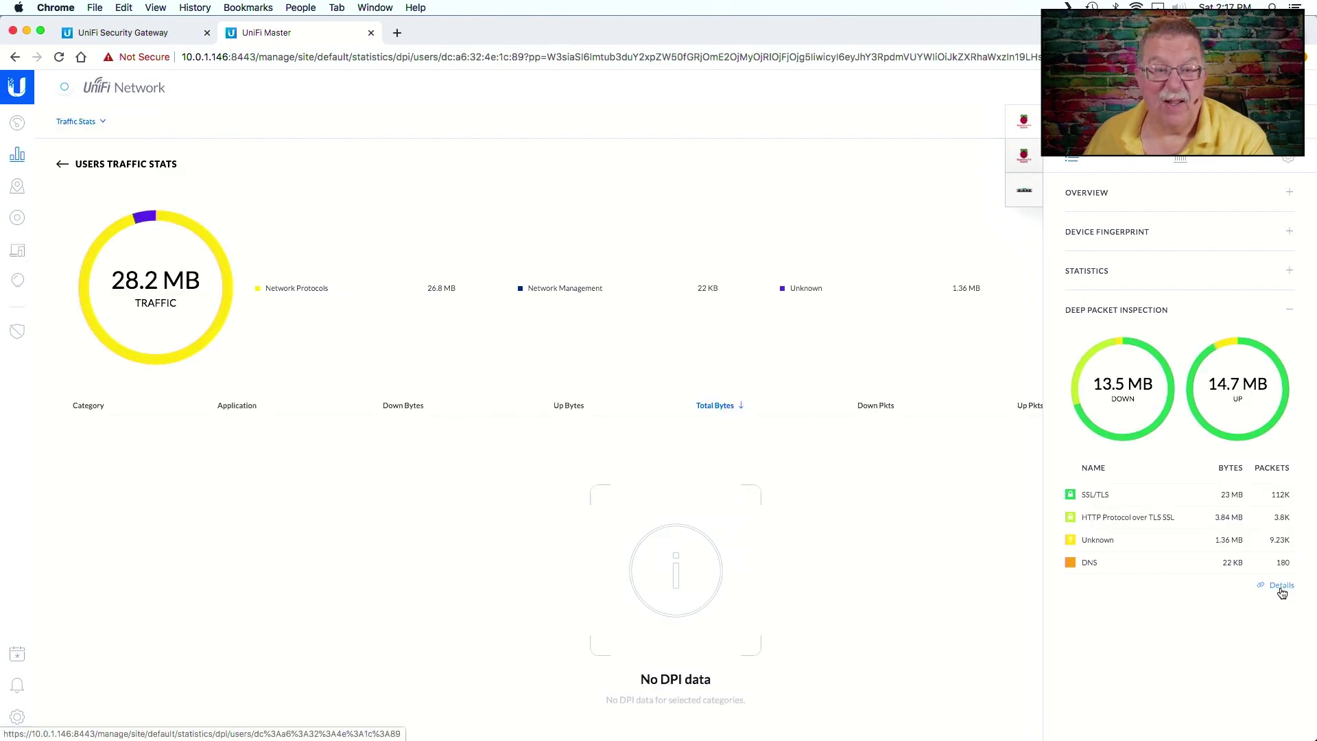
pyautogui.click(1281, 587)
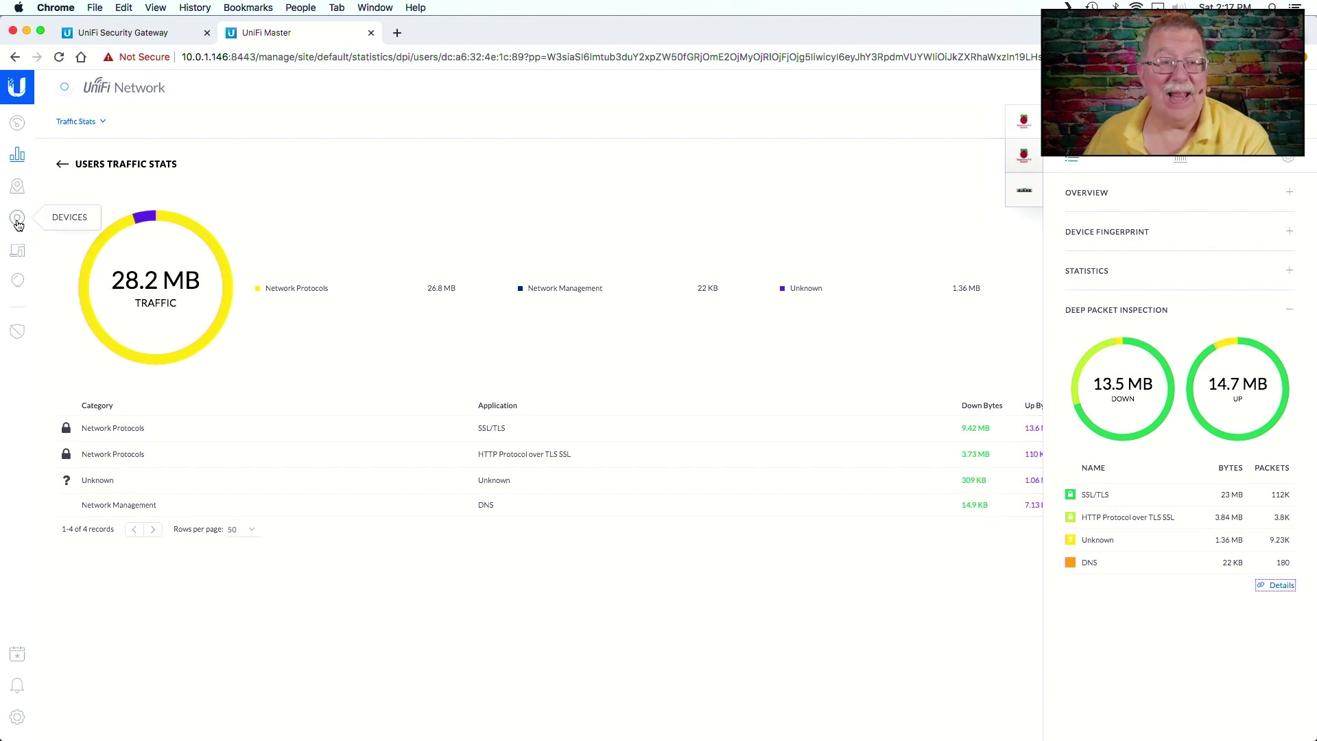
# - Check the Devices list and the All clients tab with four clients, then go back to Dashboard
pyautogui.click(17, 220)
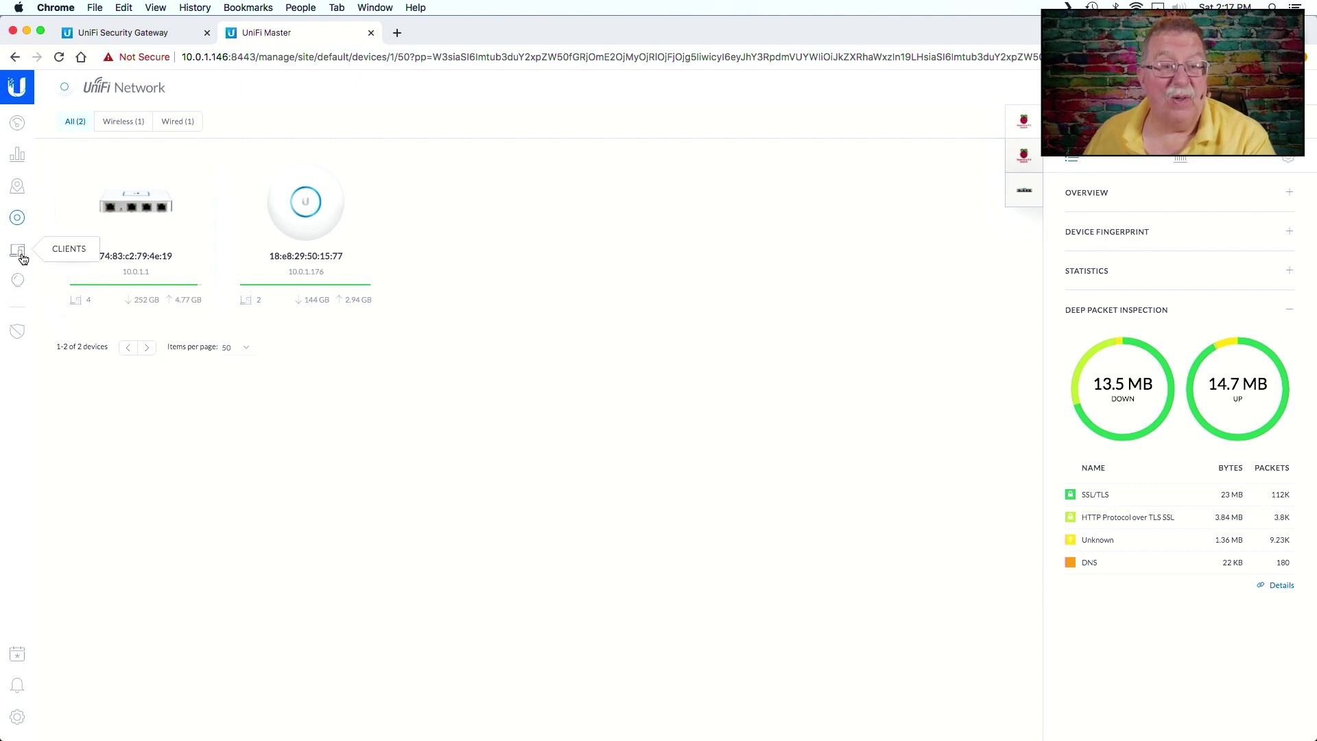
pyautogui.click(18, 251)
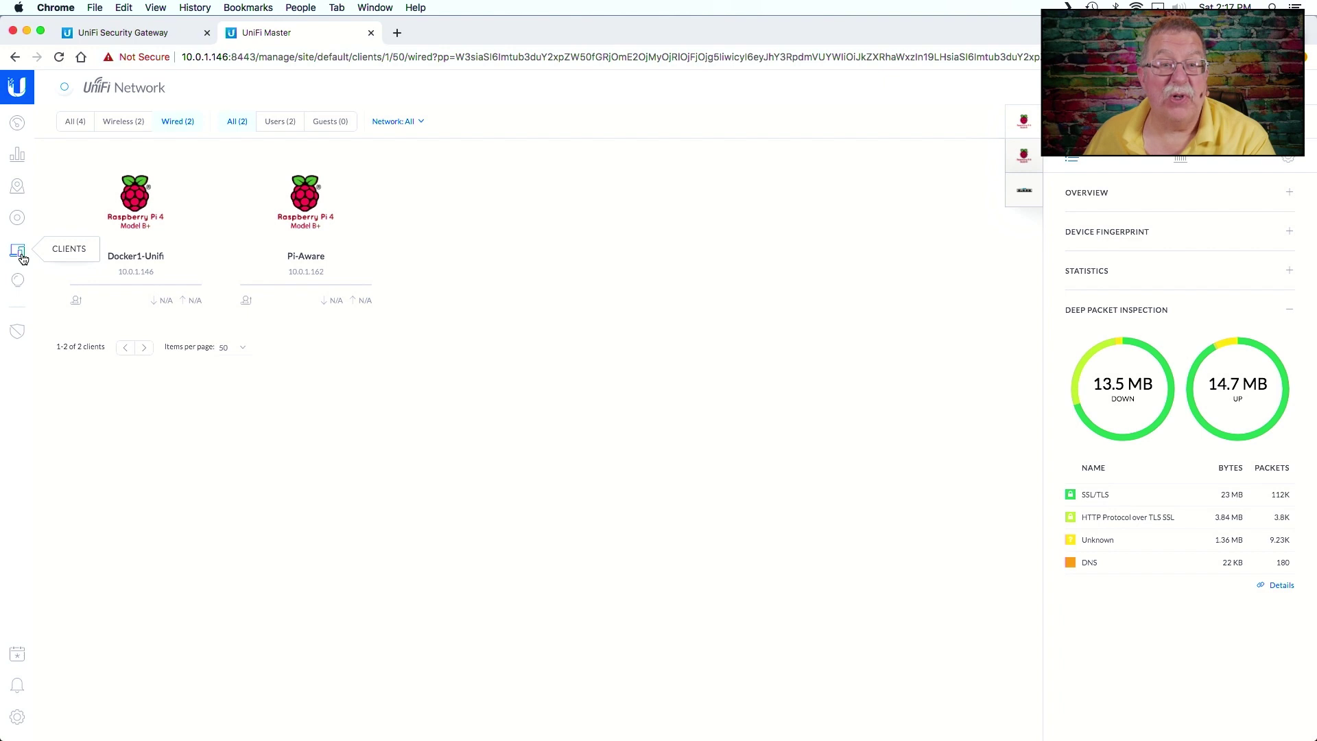
pyautogui.click(75, 129)
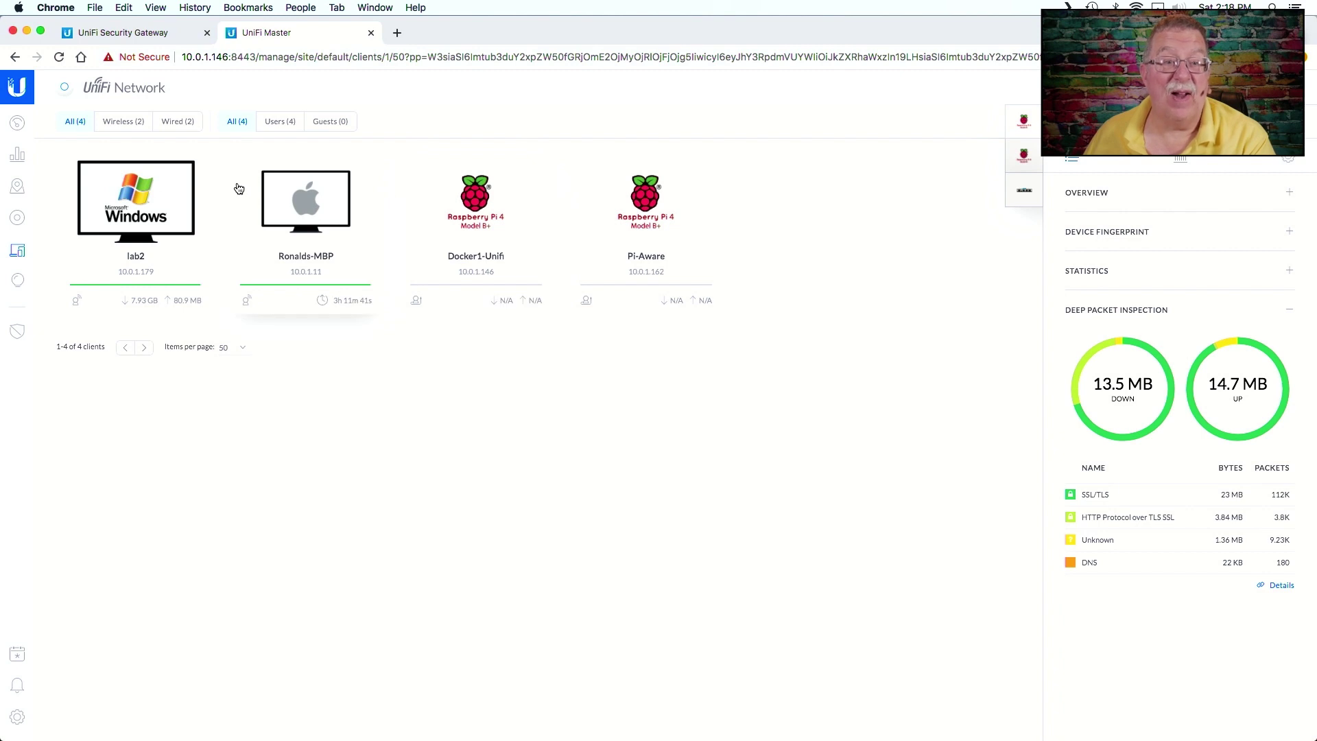
pyautogui.click(15, 128)
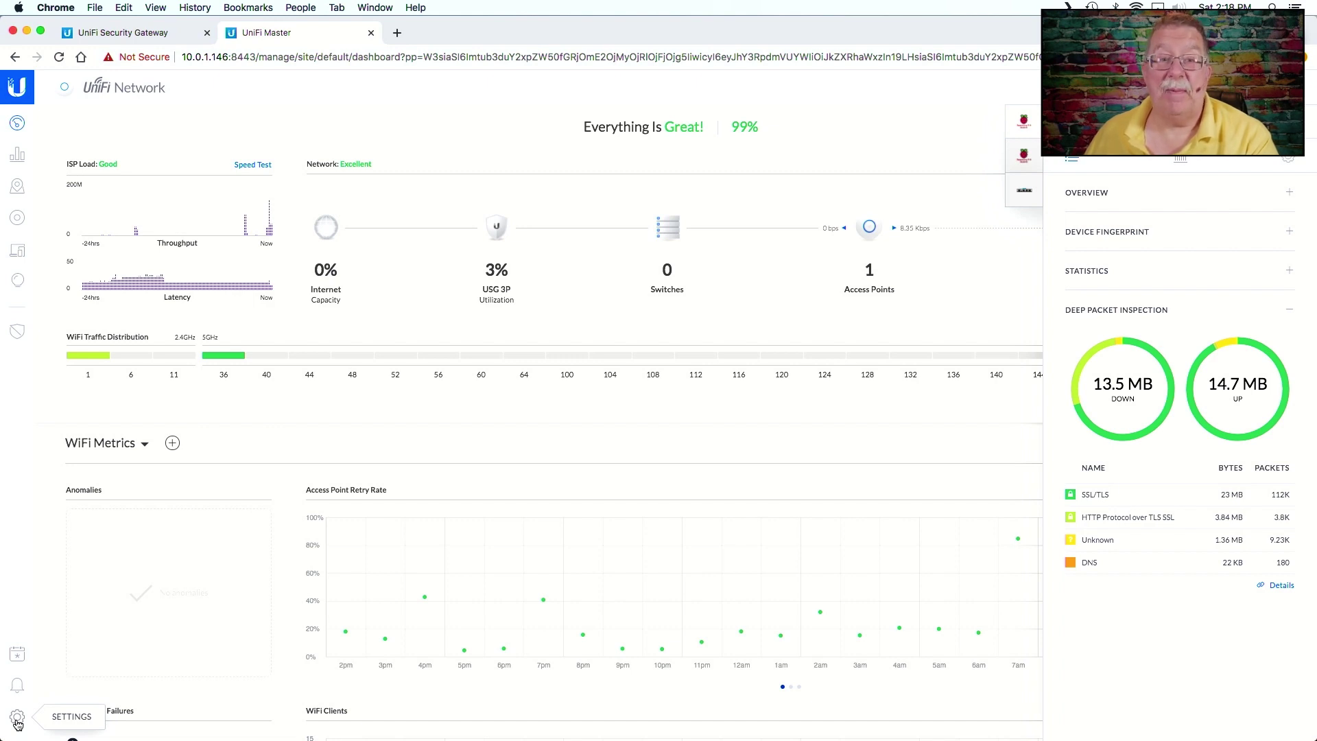
# - Page through Settings: Wireless Networks, Networks, Routing & Firewall, Threat Management, DPI, Guest Control
pyautogui.click(17, 721)
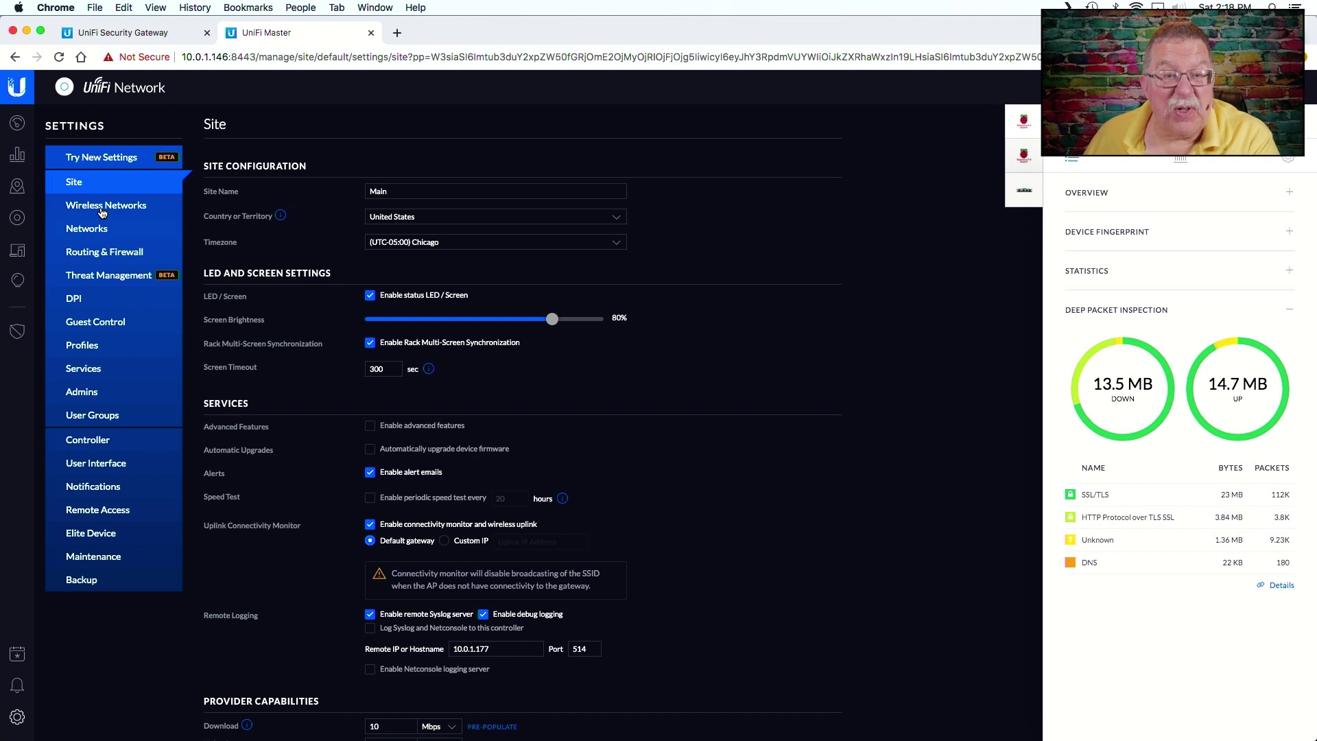
pyautogui.click(102, 208)
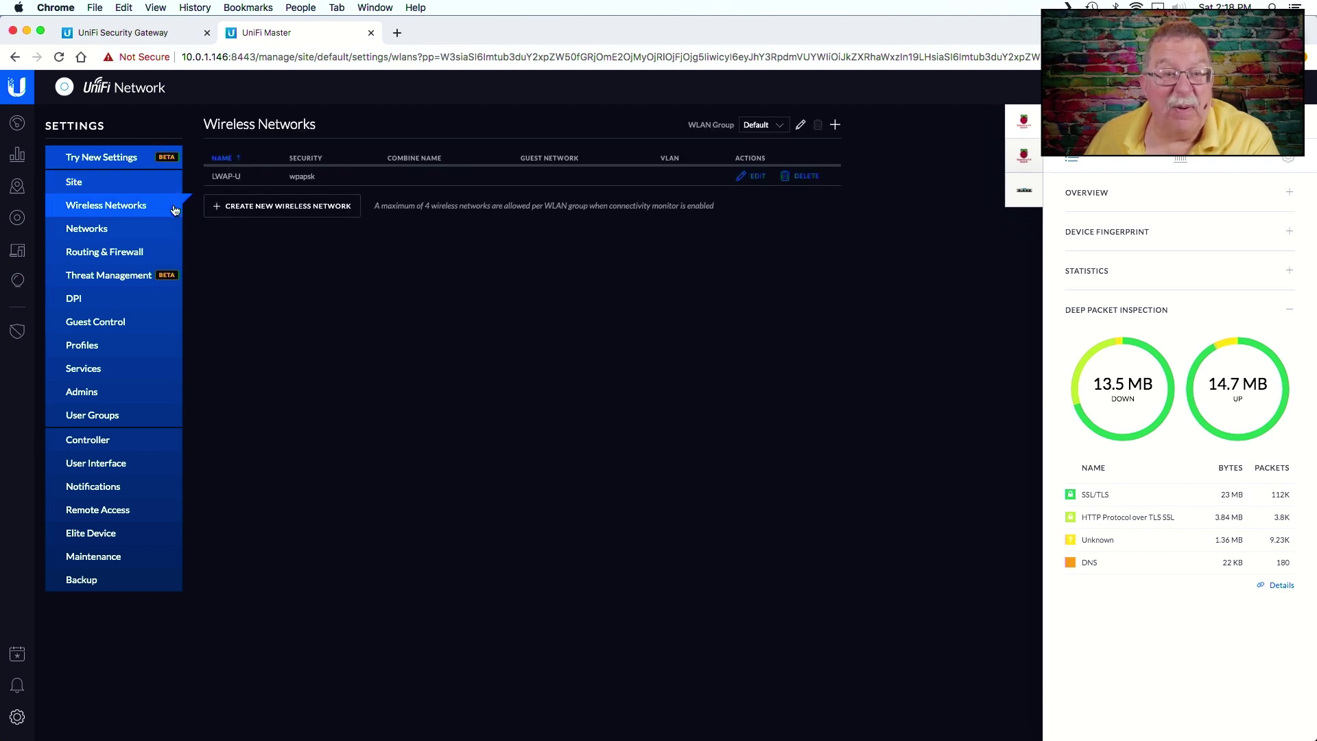
pyautogui.click(99, 234)
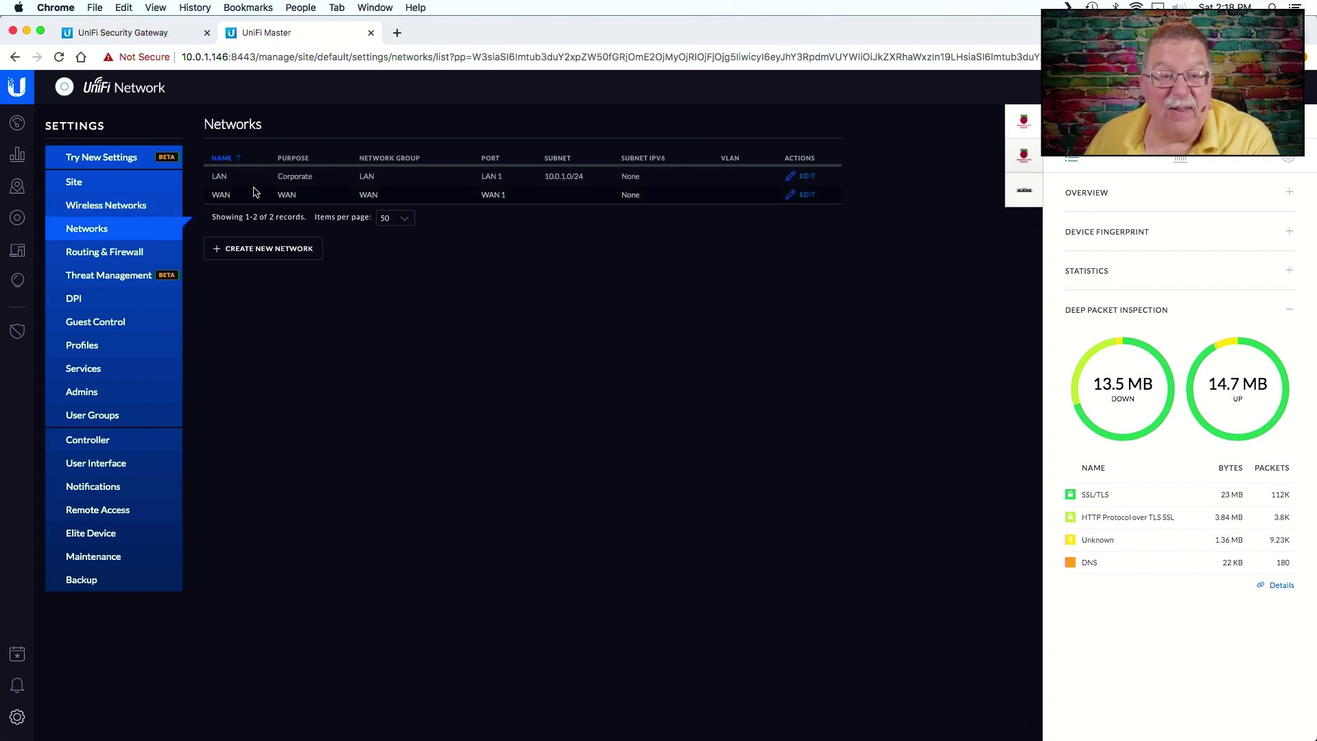
pyautogui.click(127, 259)
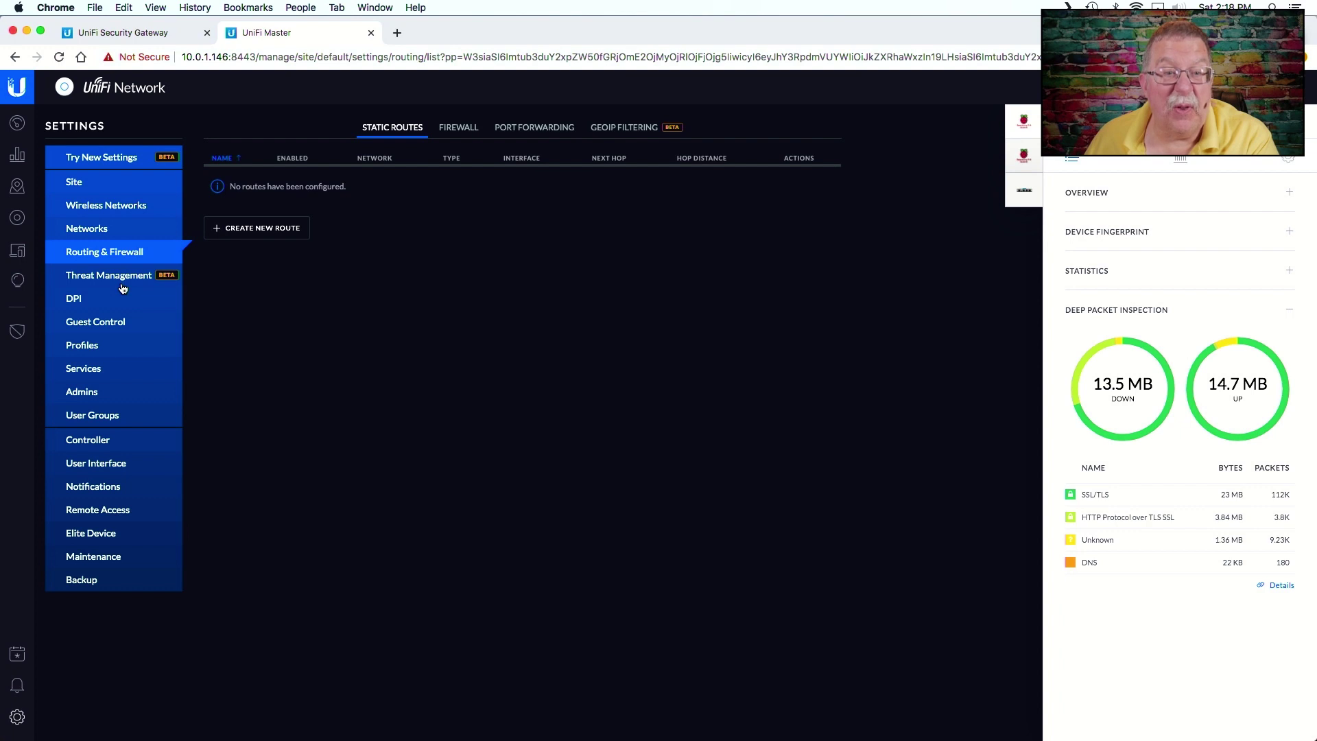
pyautogui.click(124, 287)
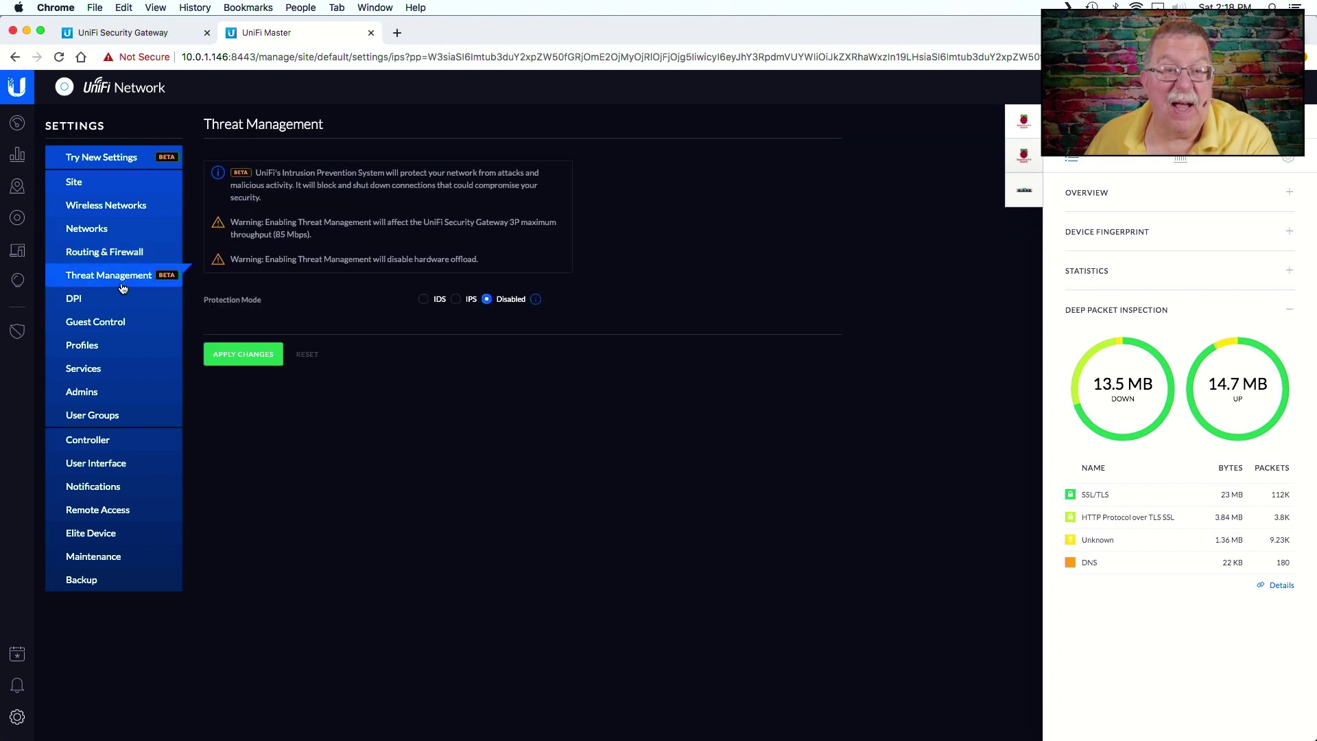
pyautogui.click(75, 305)
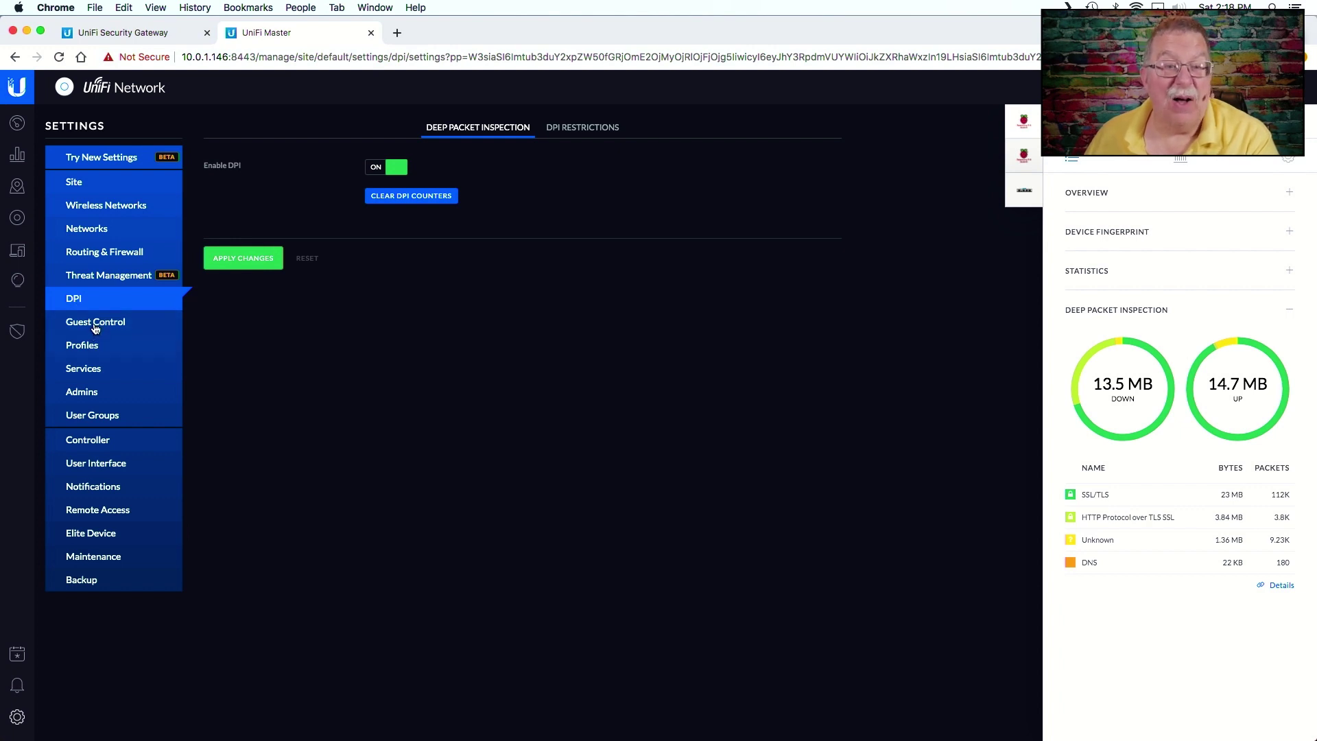
pyautogui.click(95, 328)
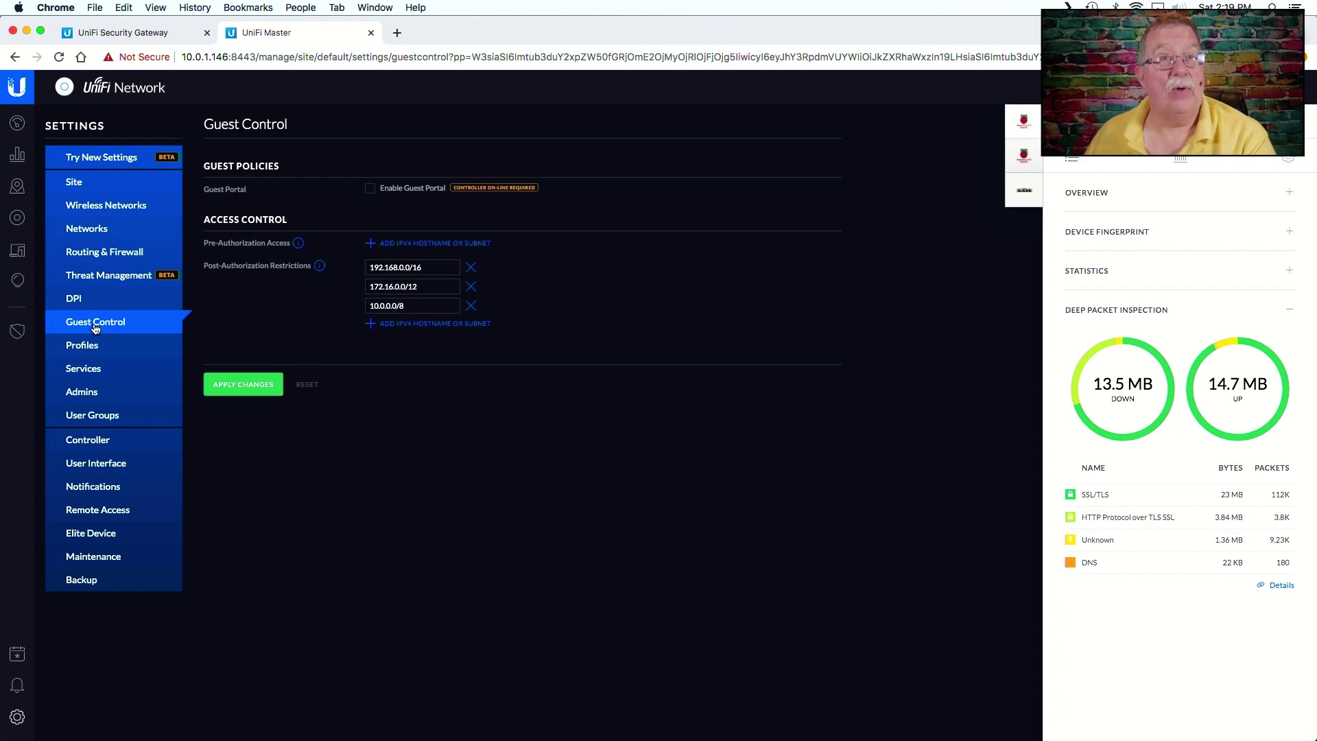
# - Review the Services, Controller, Remote Access and Backup settings, then check the dashboard's 99% score
pyautogui.click(81, 371)
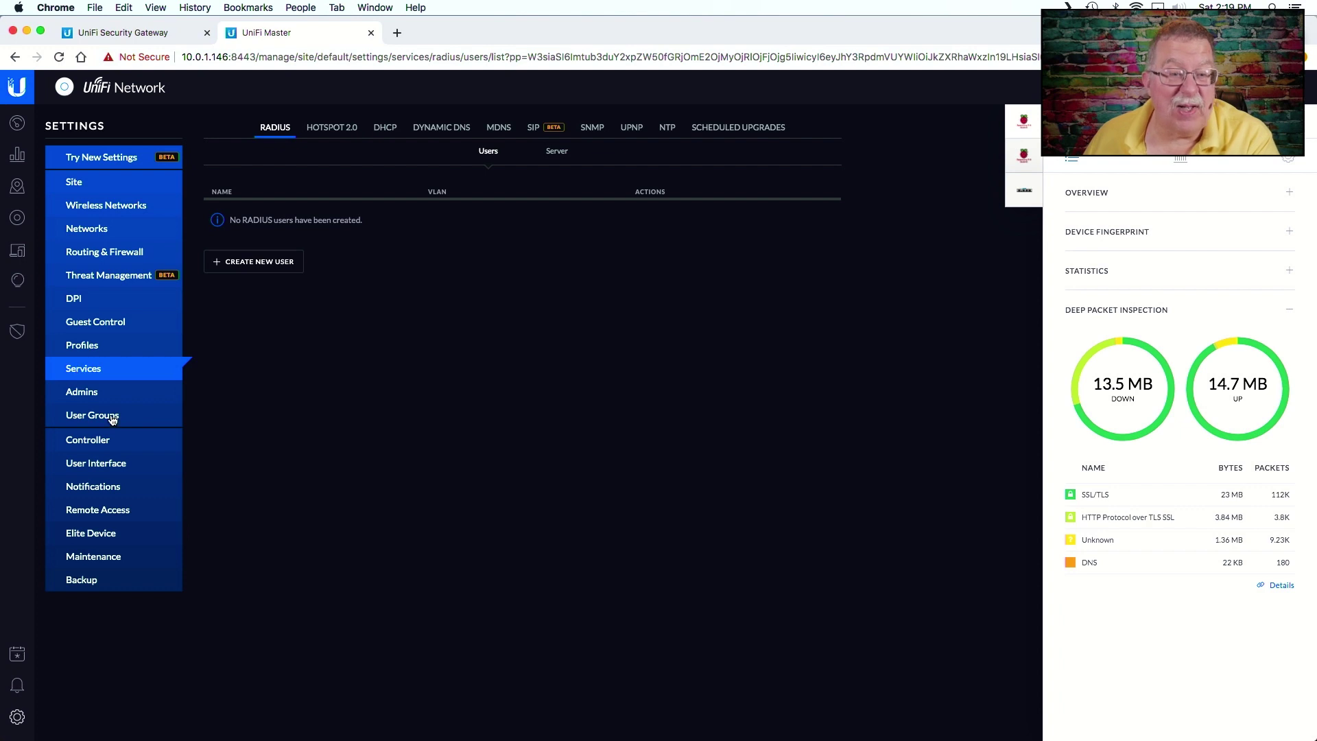
pyautogui.click(87, 448)
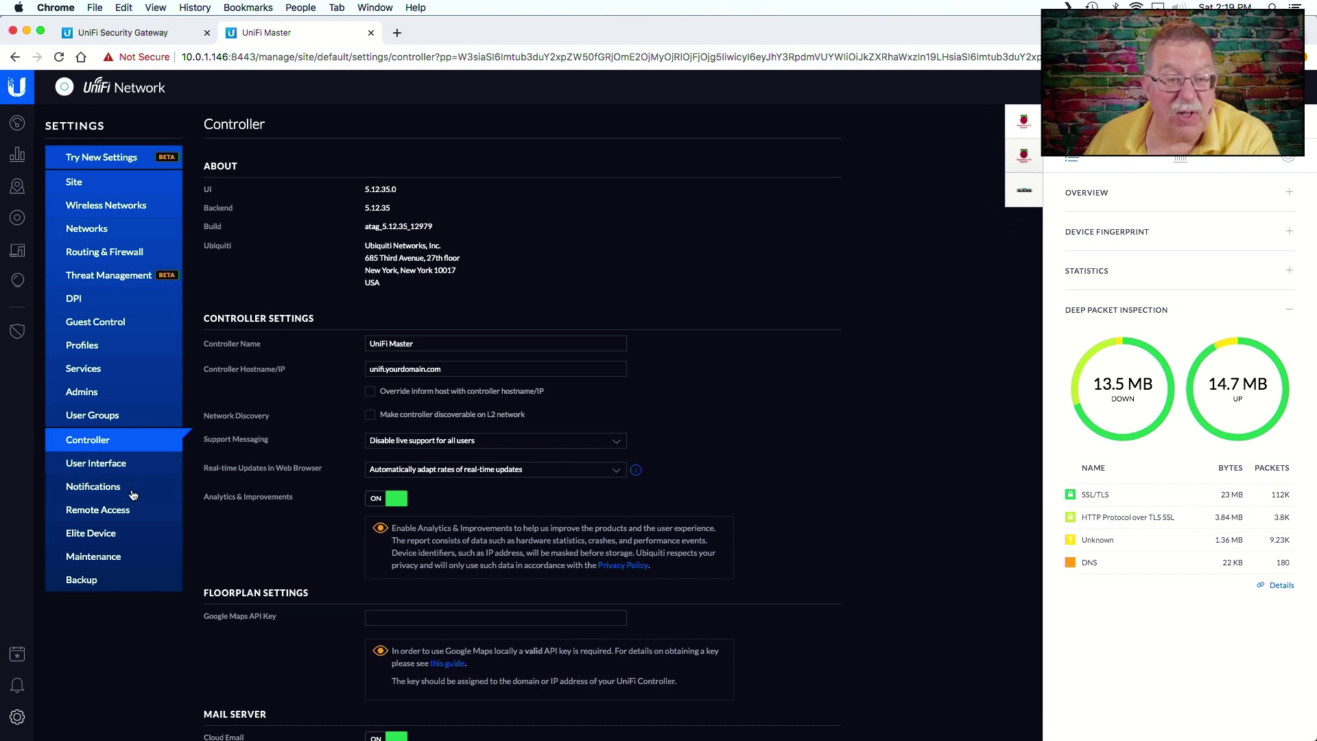
pyautogui.click(123, 516)
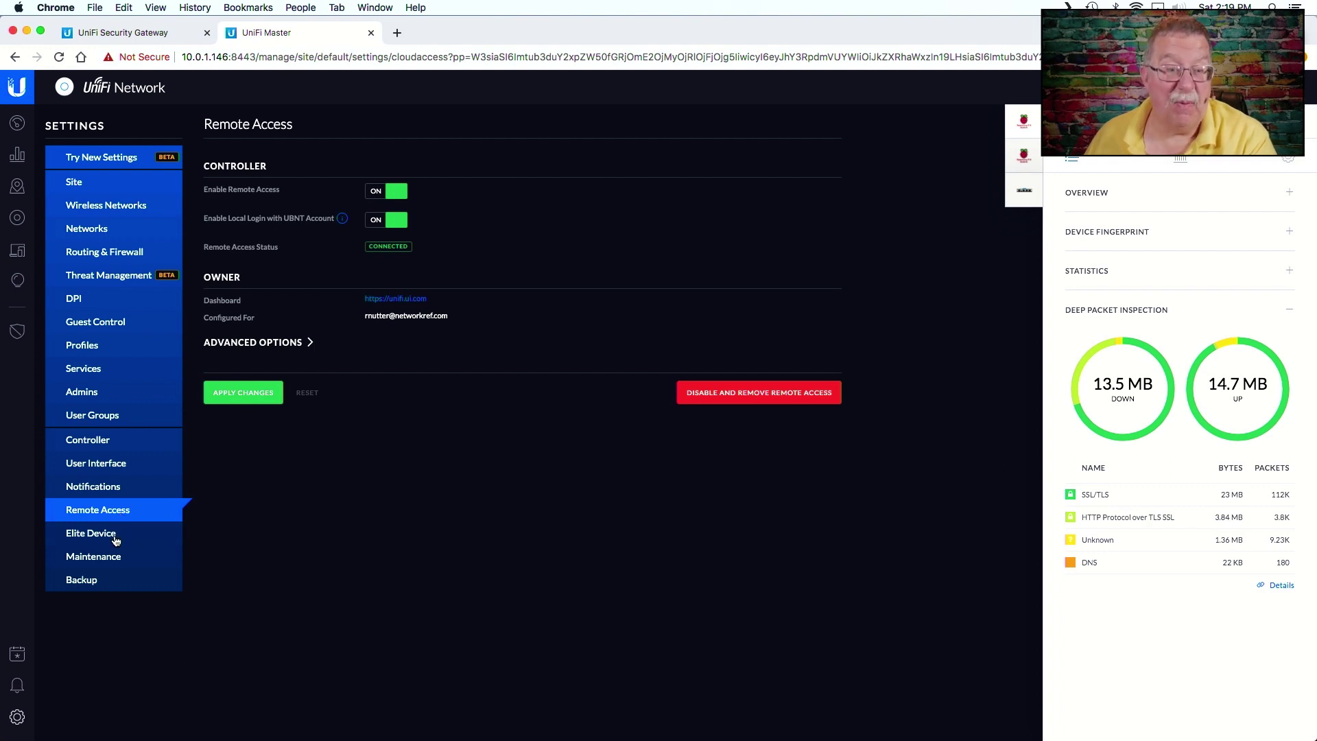
pyautogui.click(92, 583)
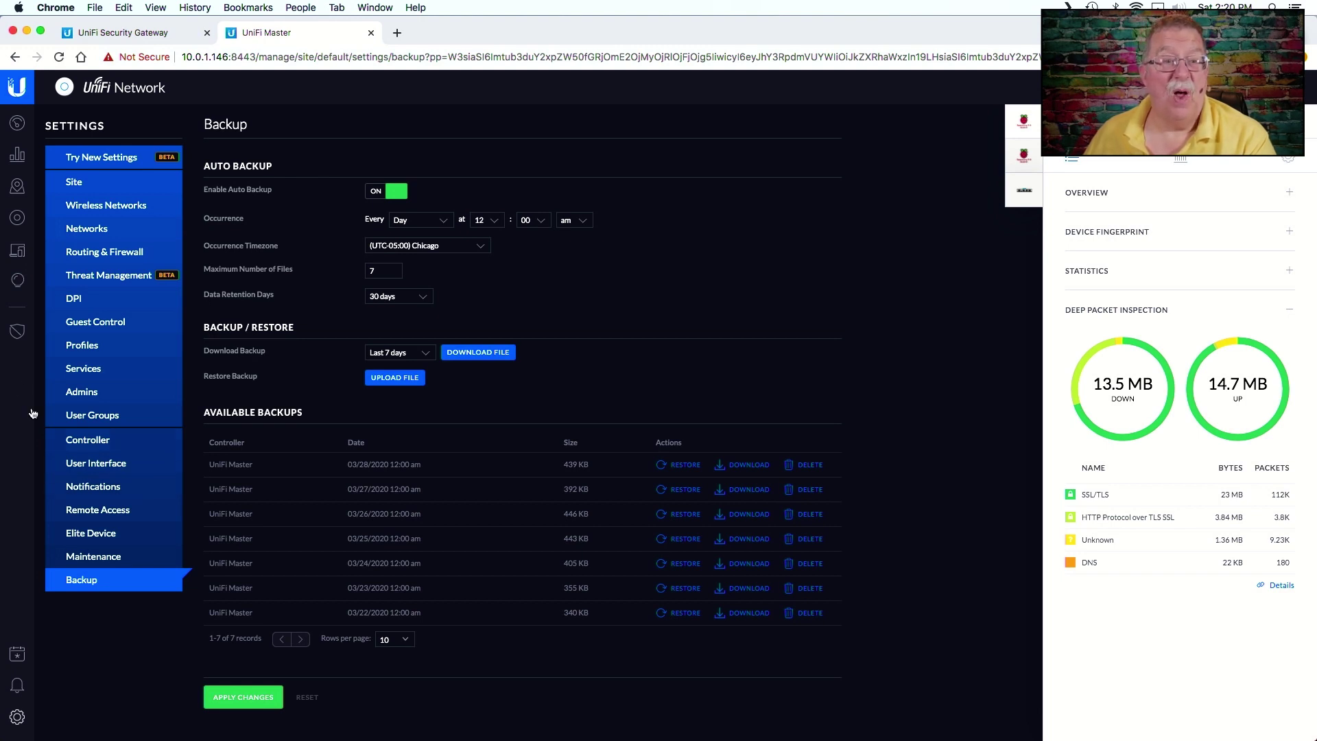
pyautogui.click(17, 124)
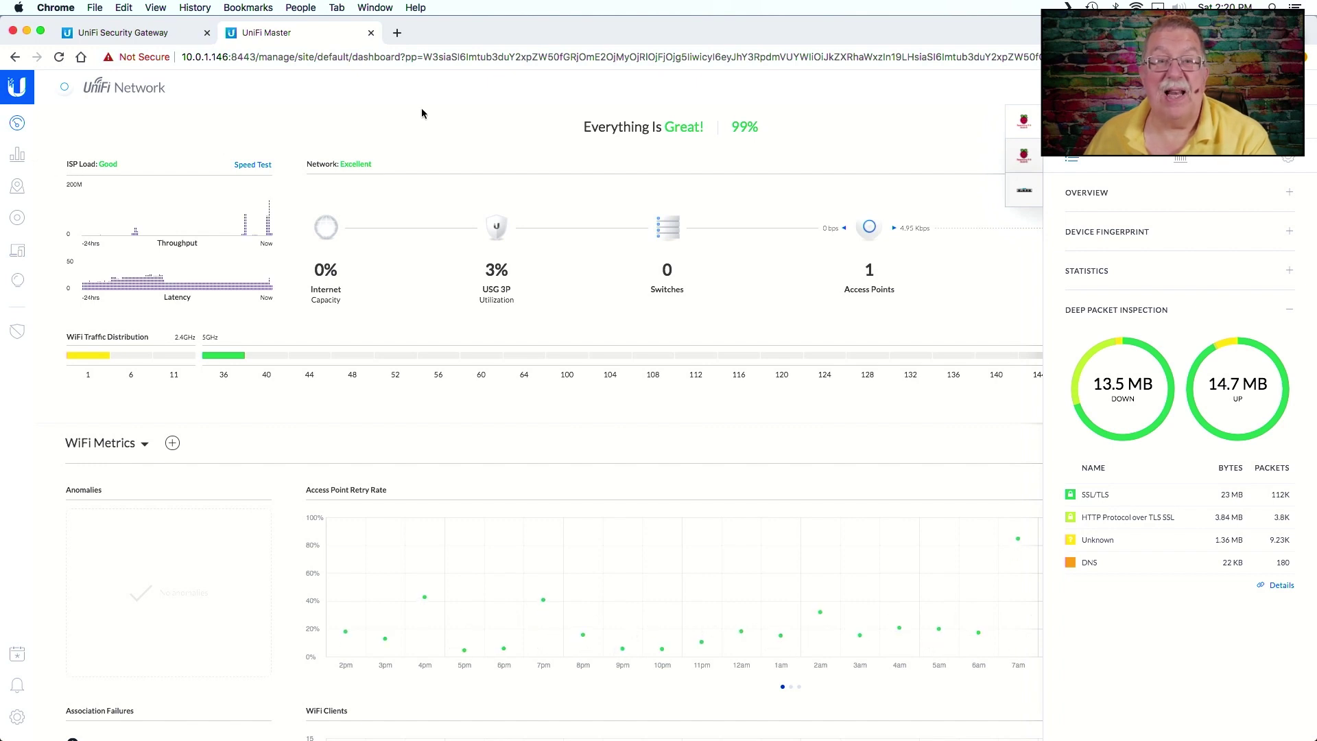
pyautogui.moveTo(645, 128)
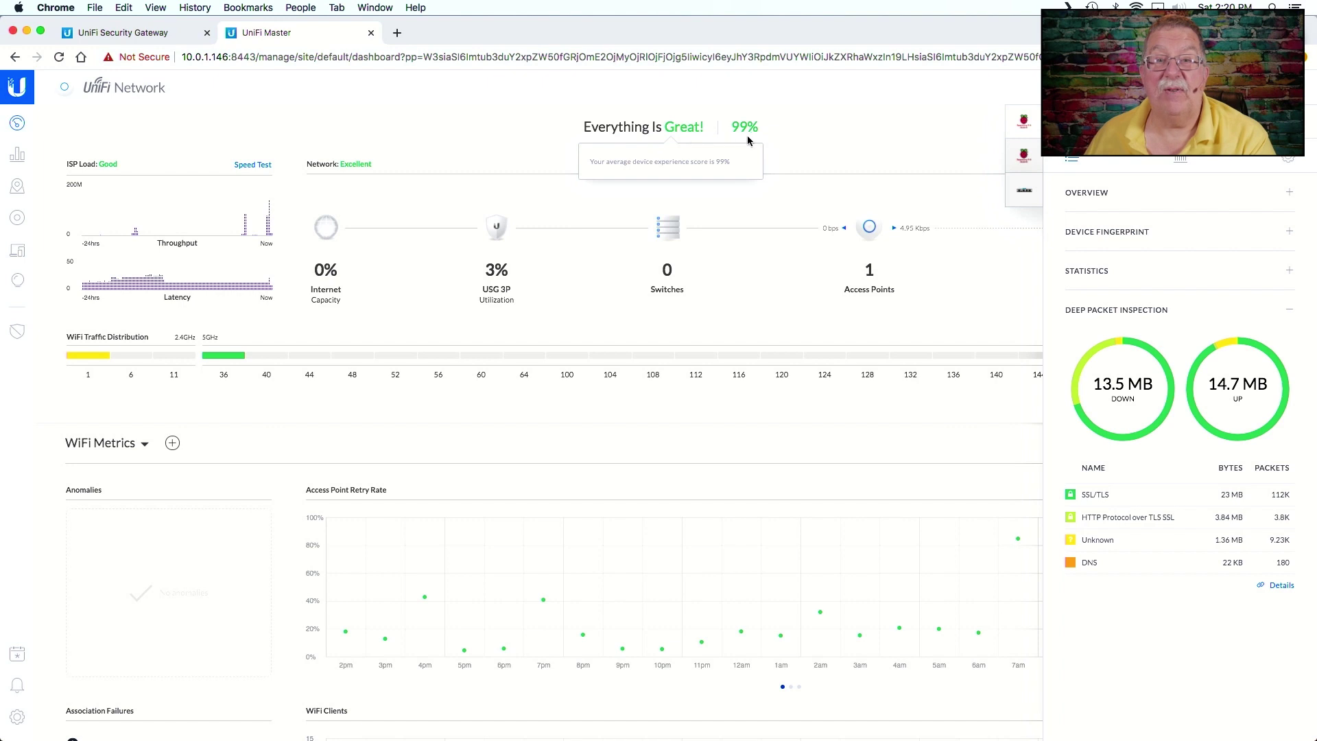